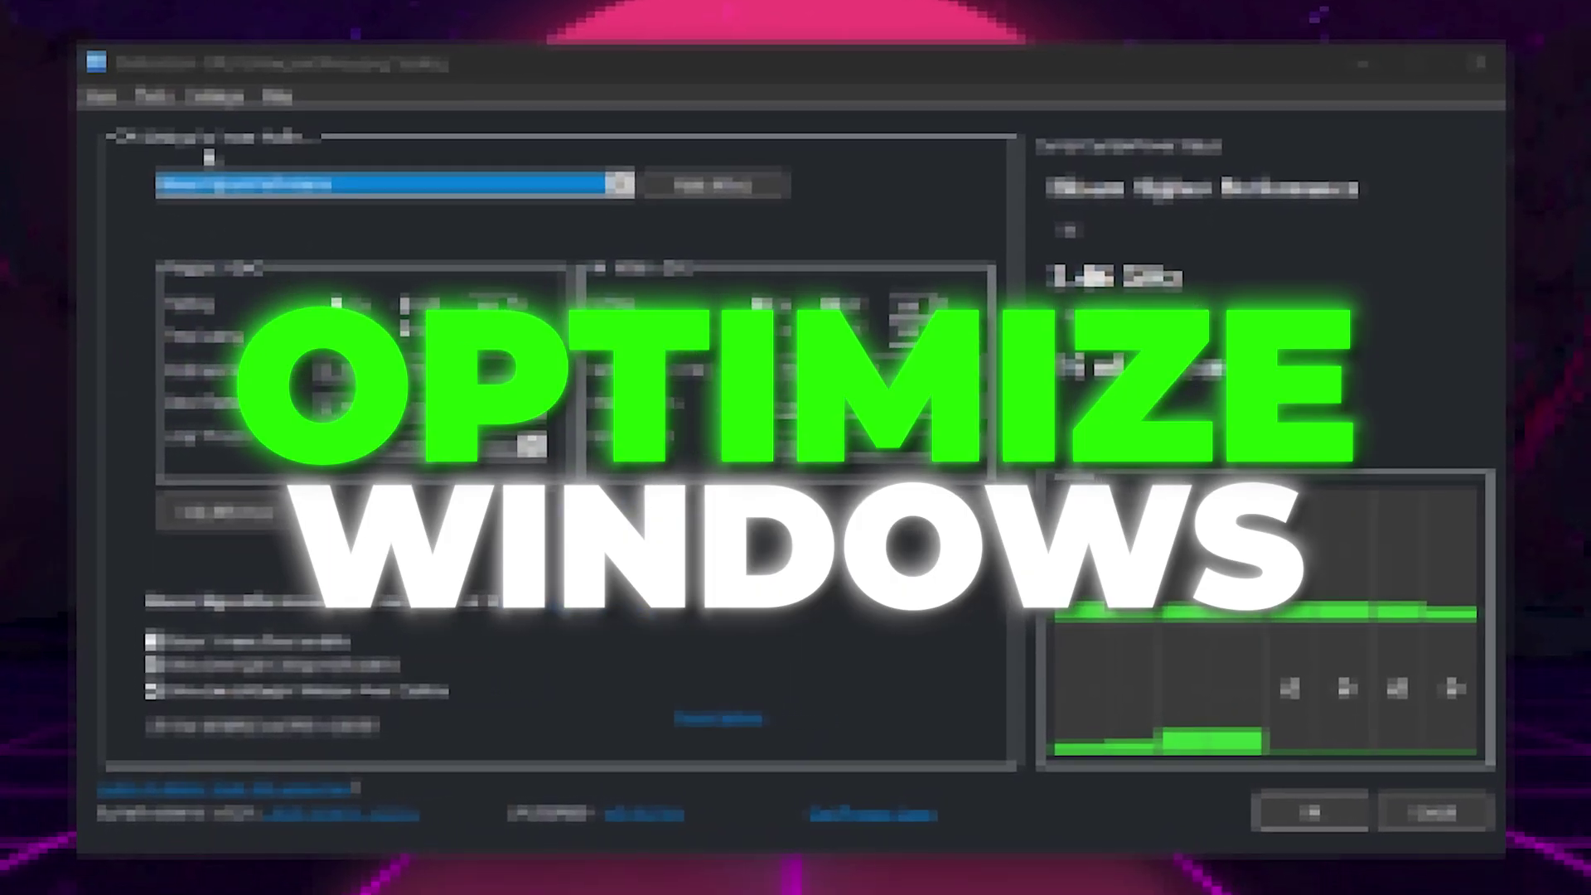
- Launch Disk Clean-up from a 'clea' search and scan drive (C:)
key(q)
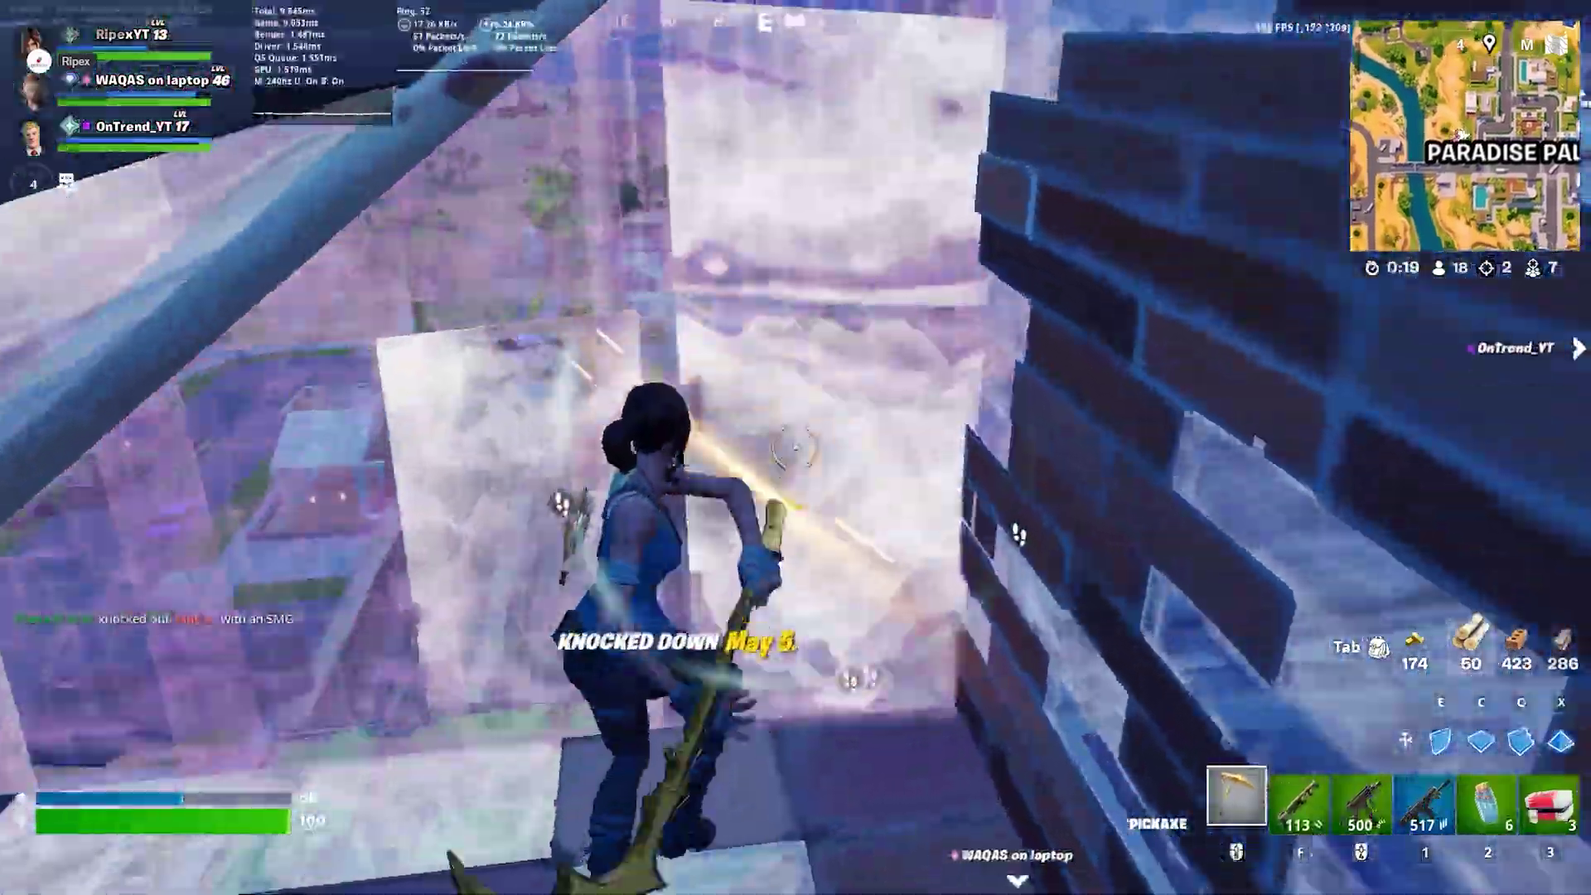
key(f)
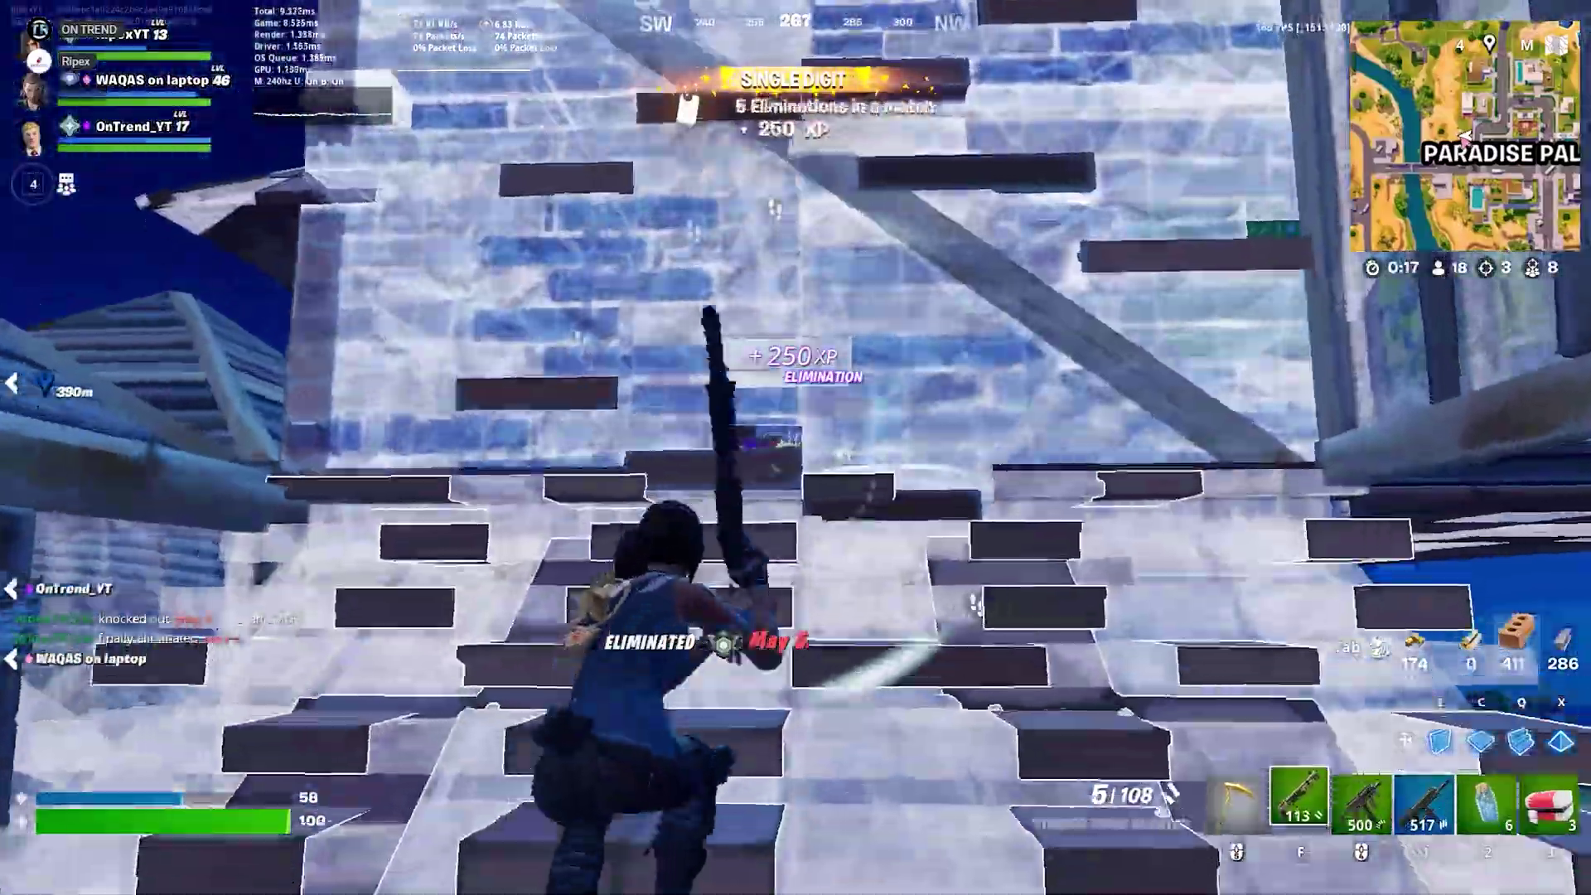
key(q)
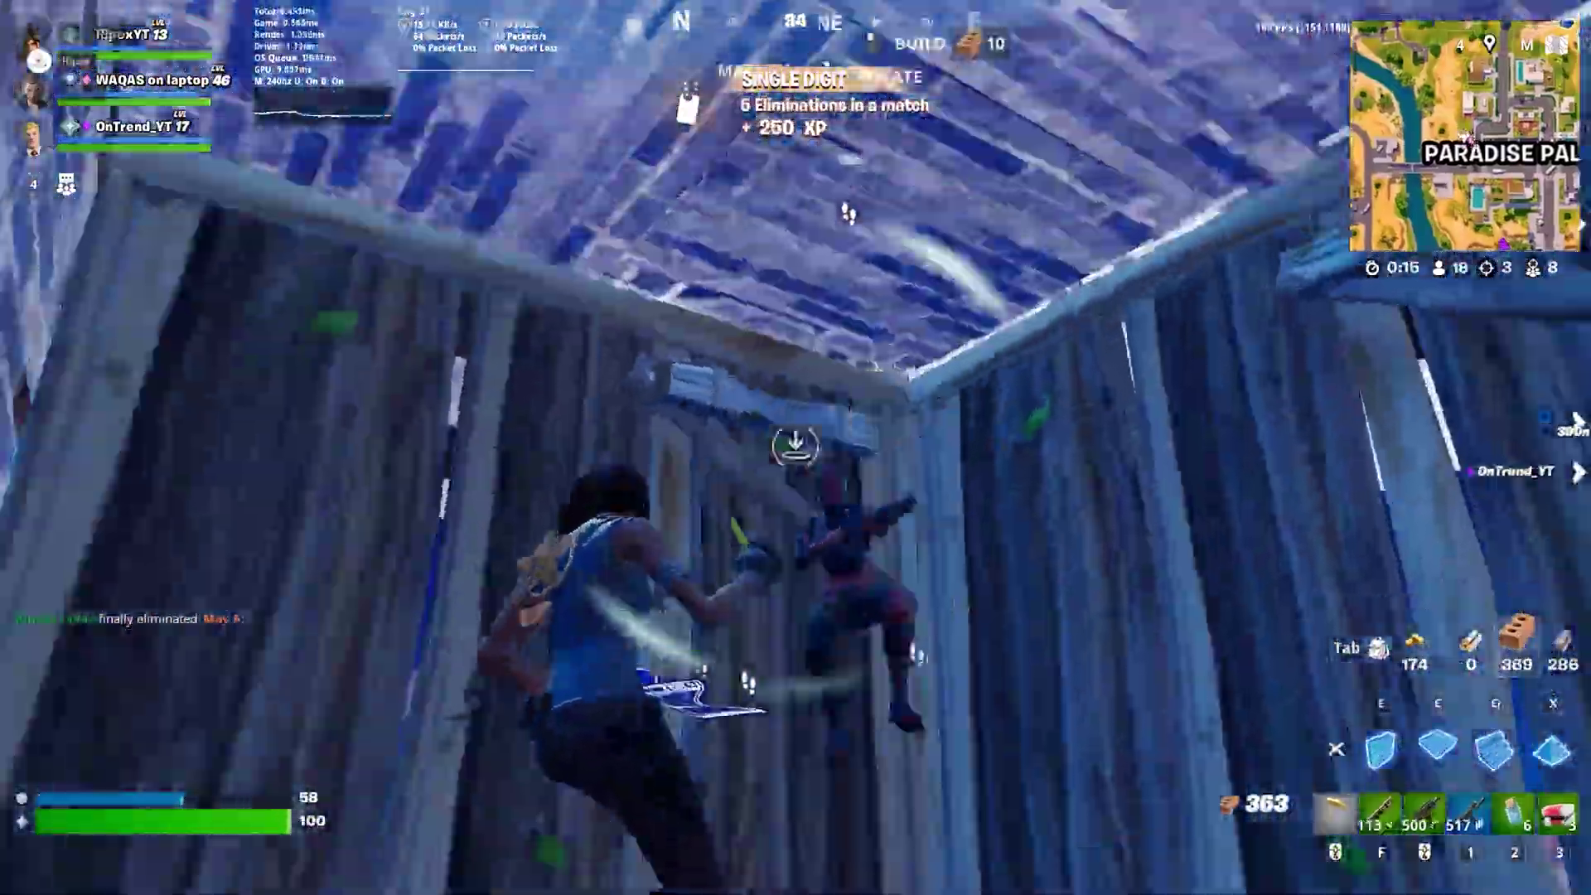
key(1)
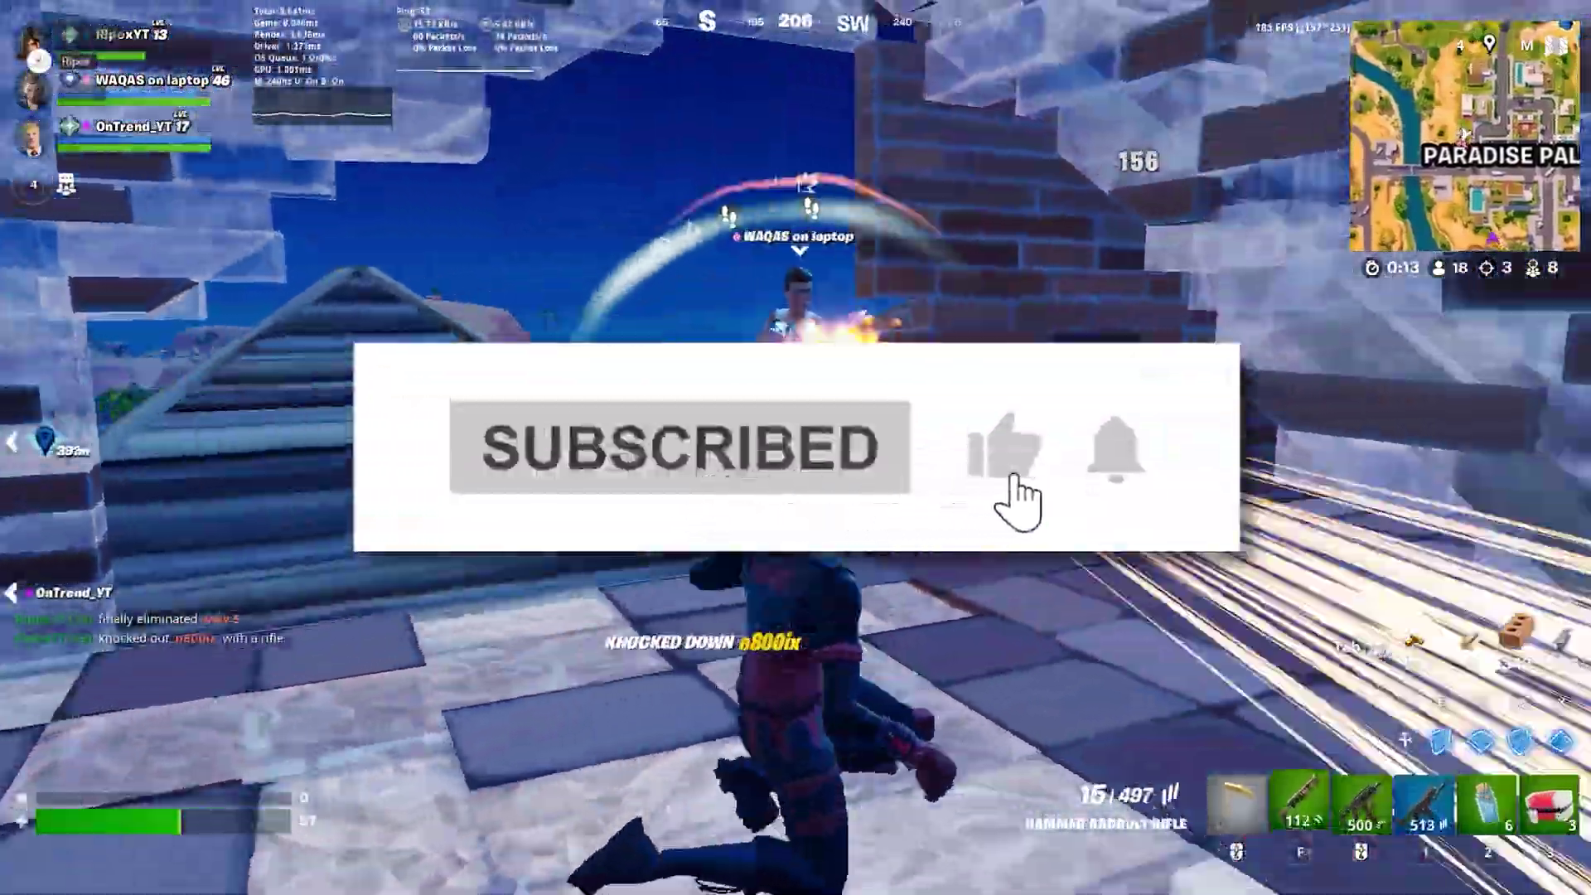
key(f)
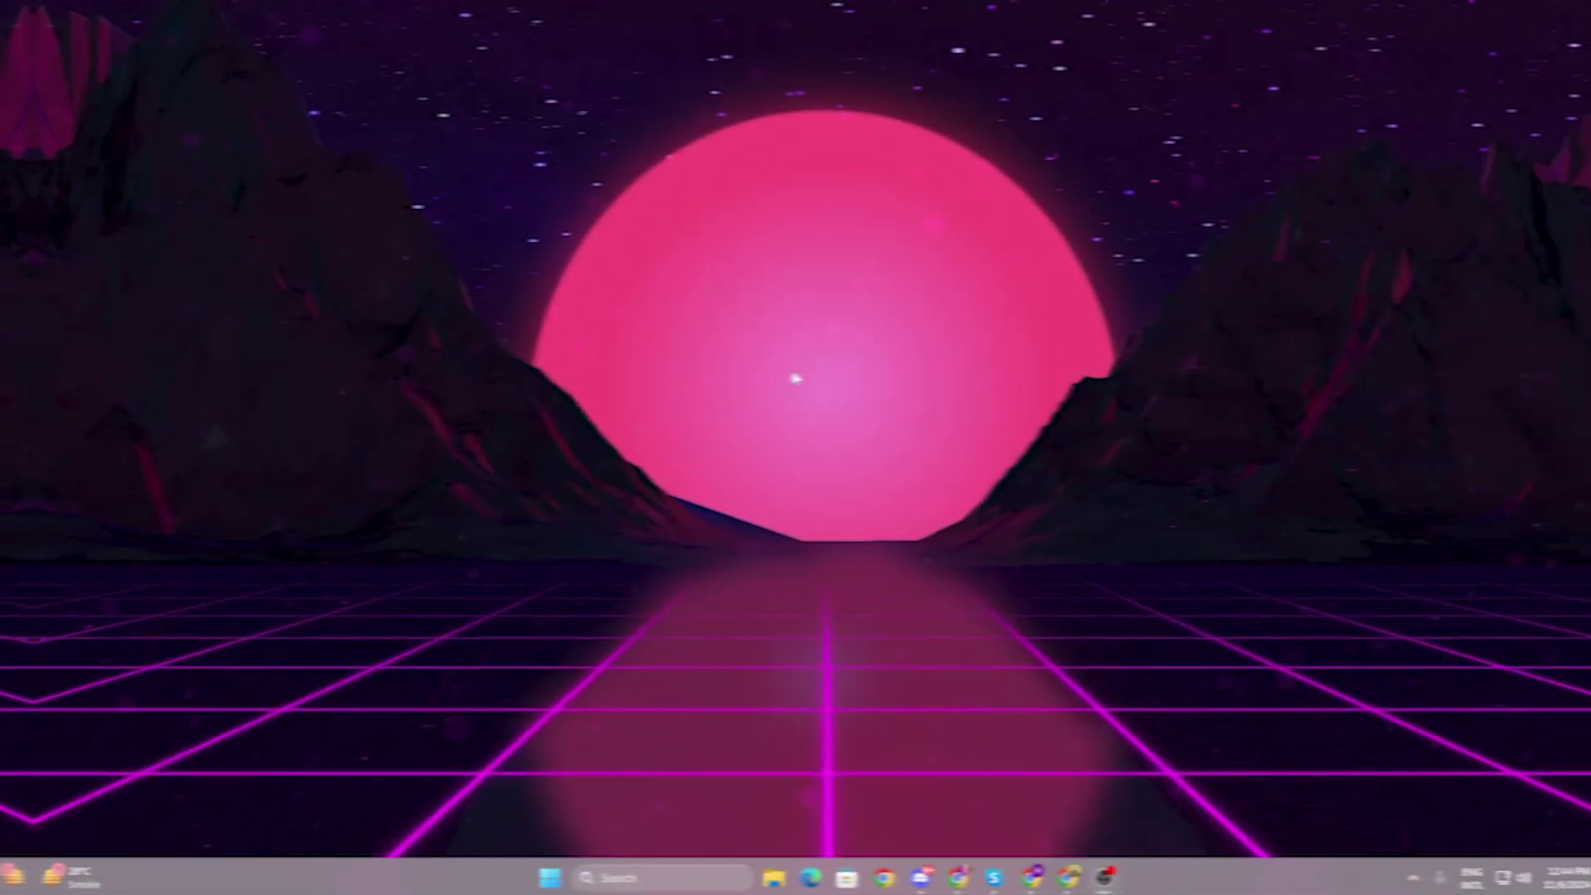
click(590, 878)
text(clea)
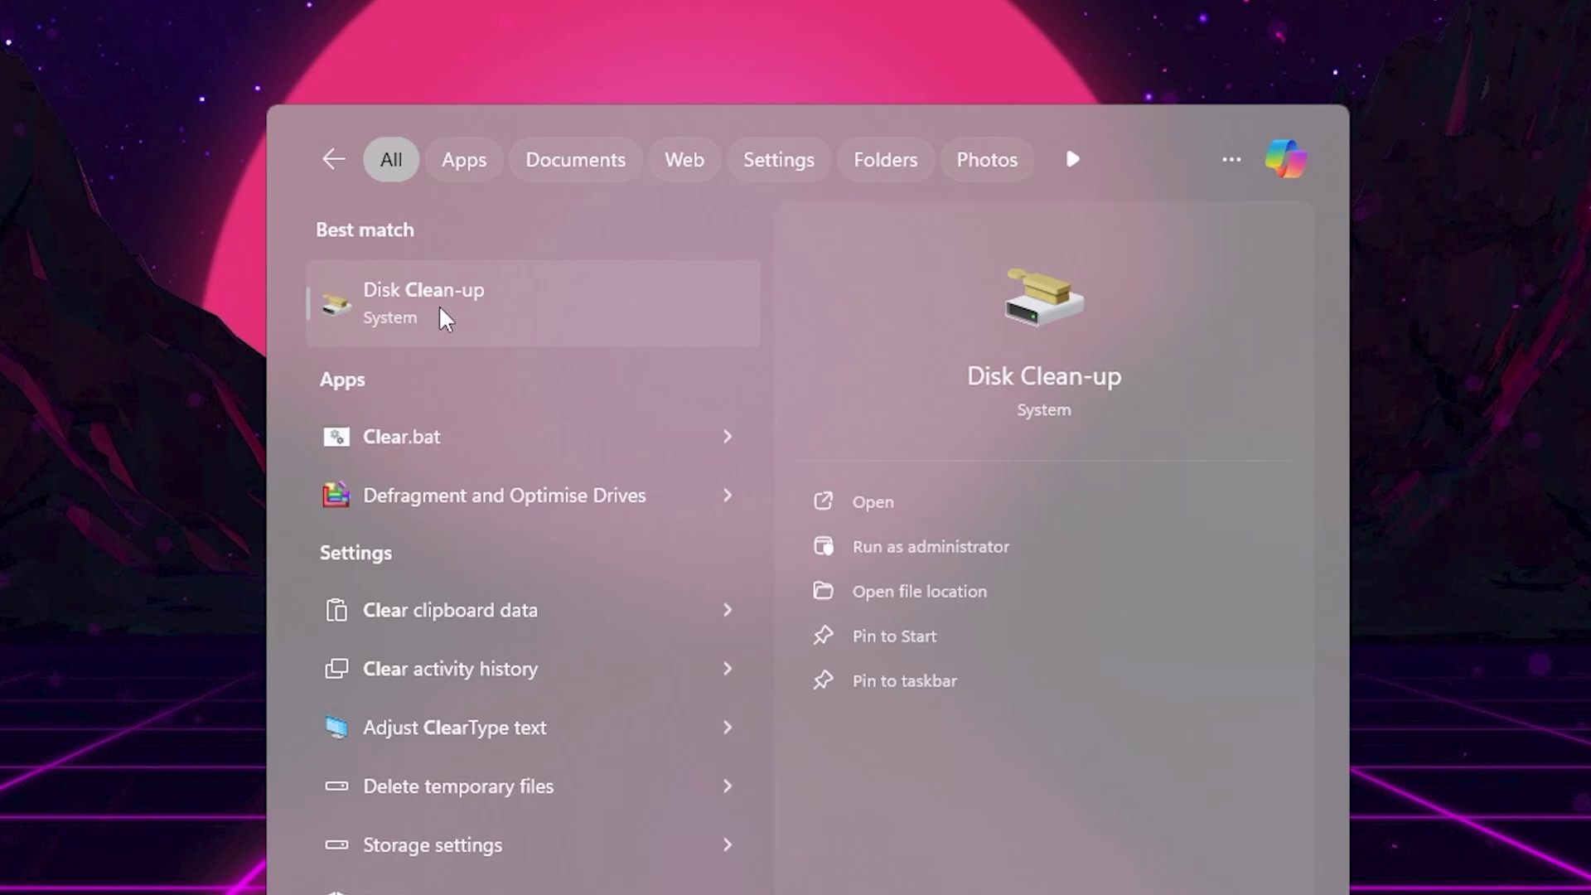
click(467, 315)
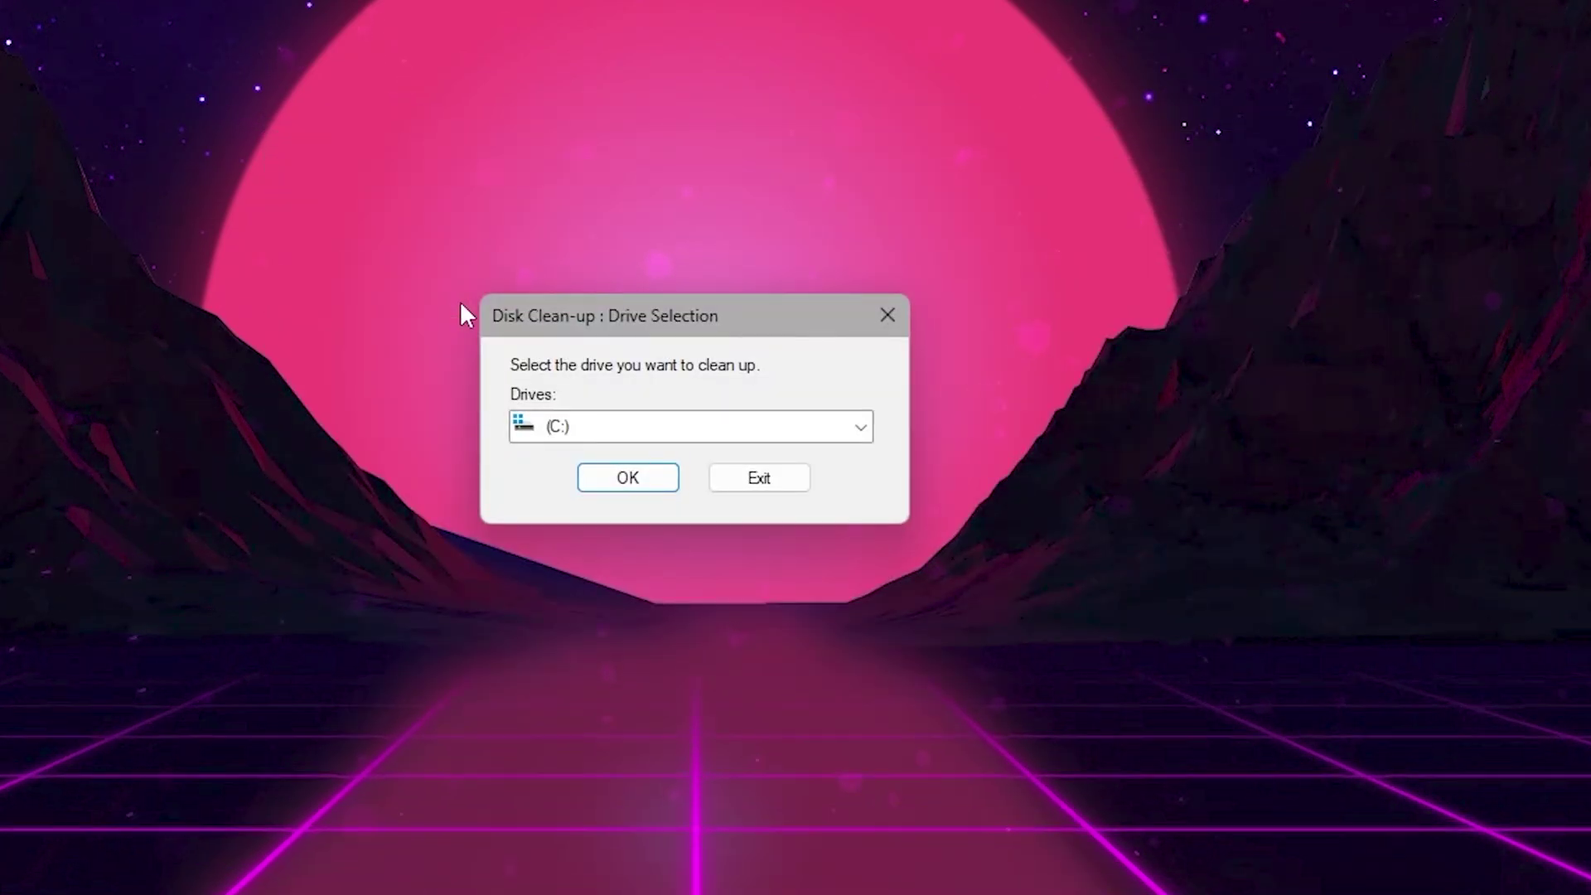
click(589, 422)
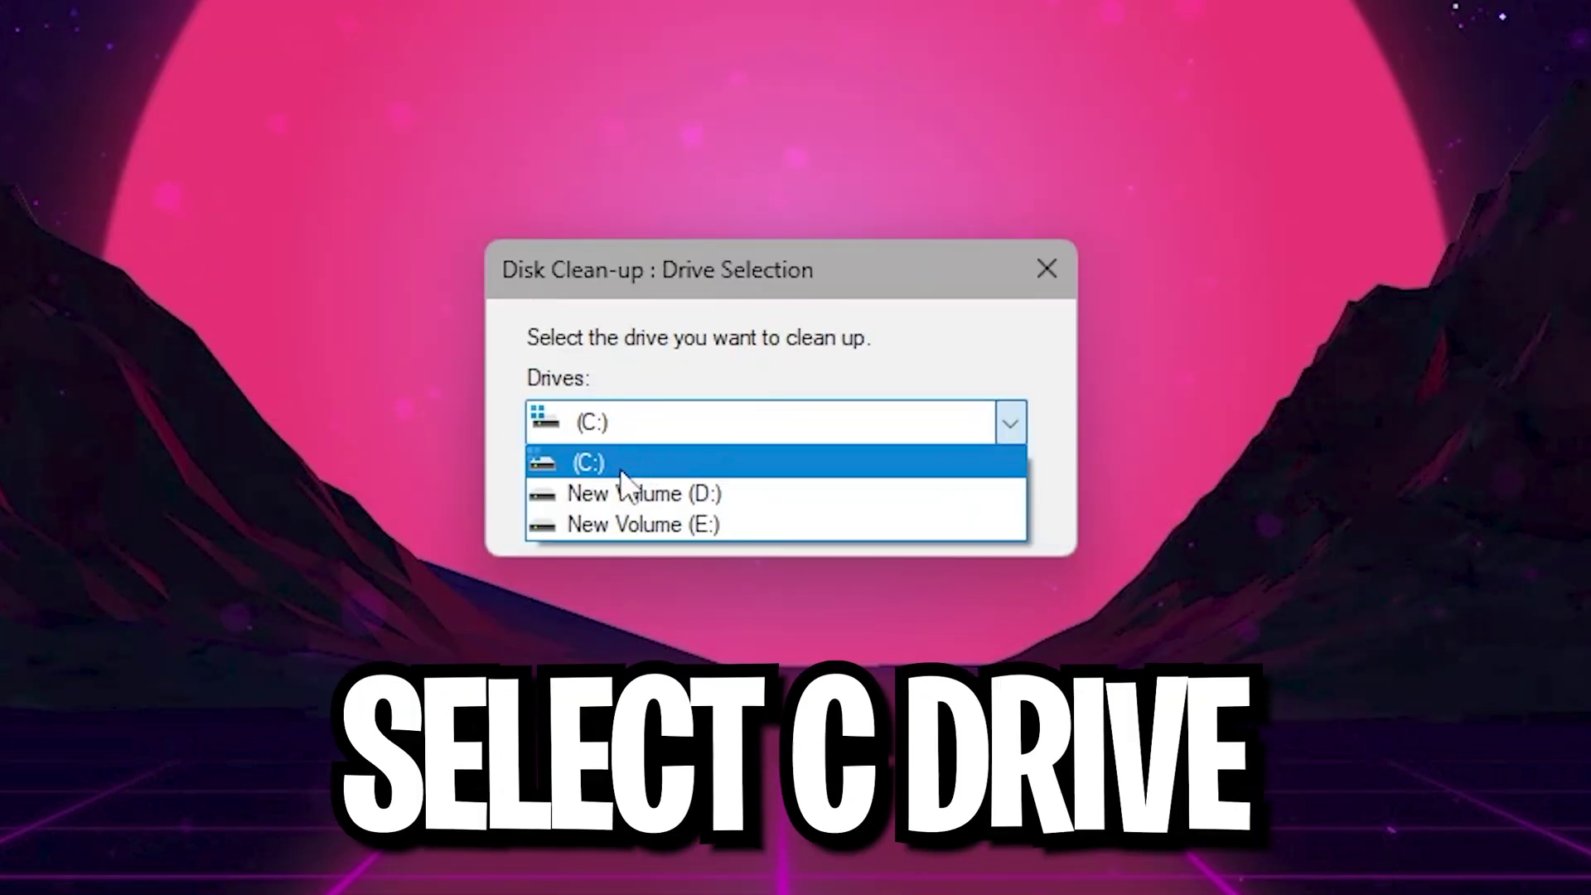
click(620, 469)
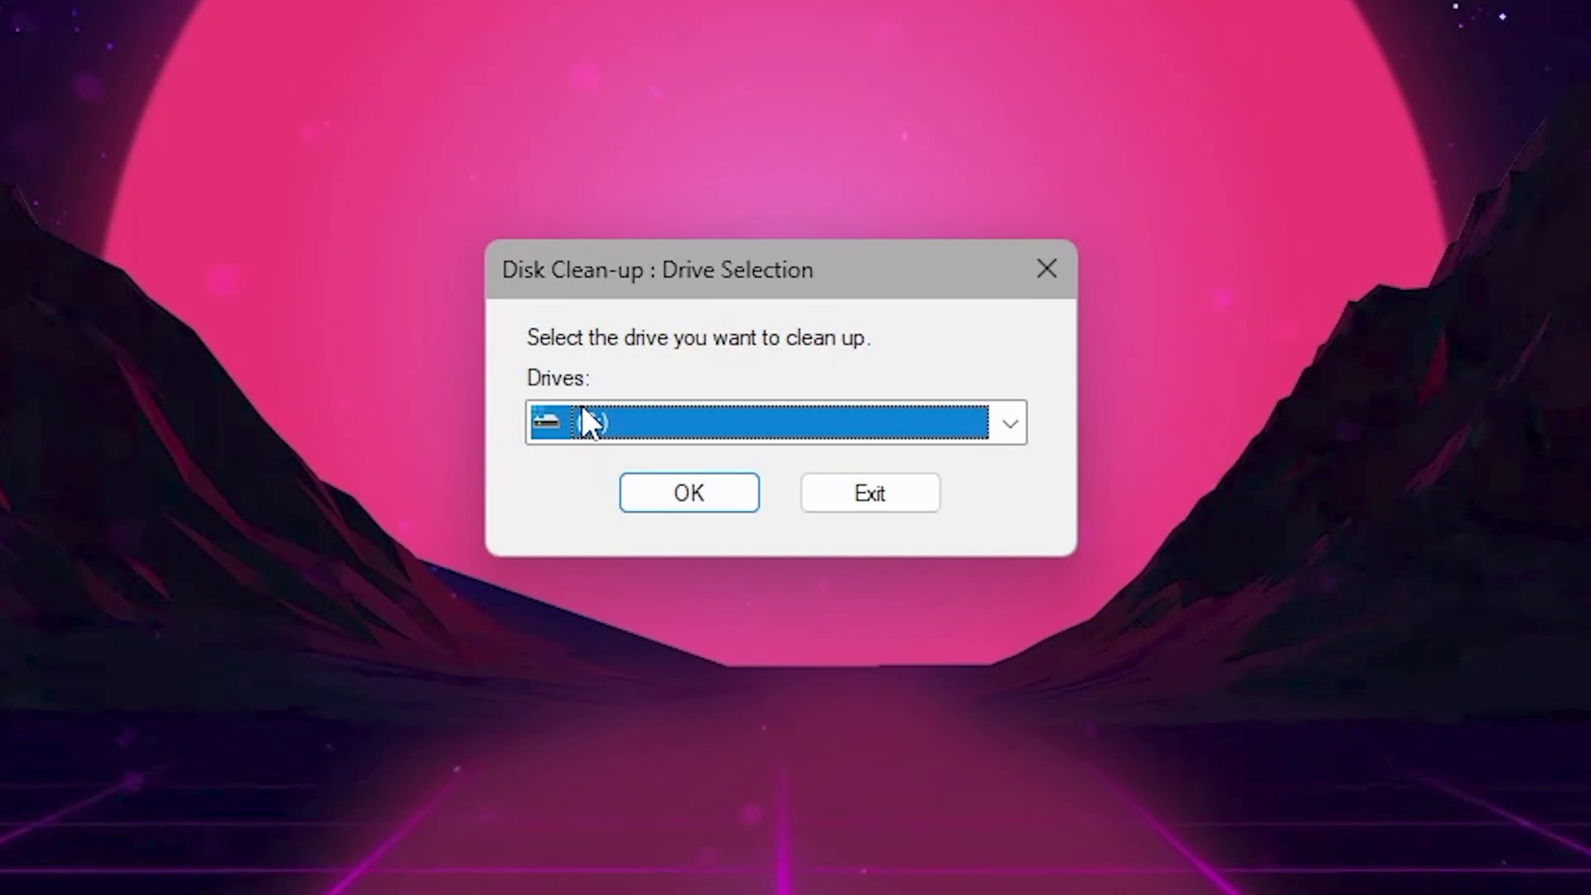
click(696, 496)
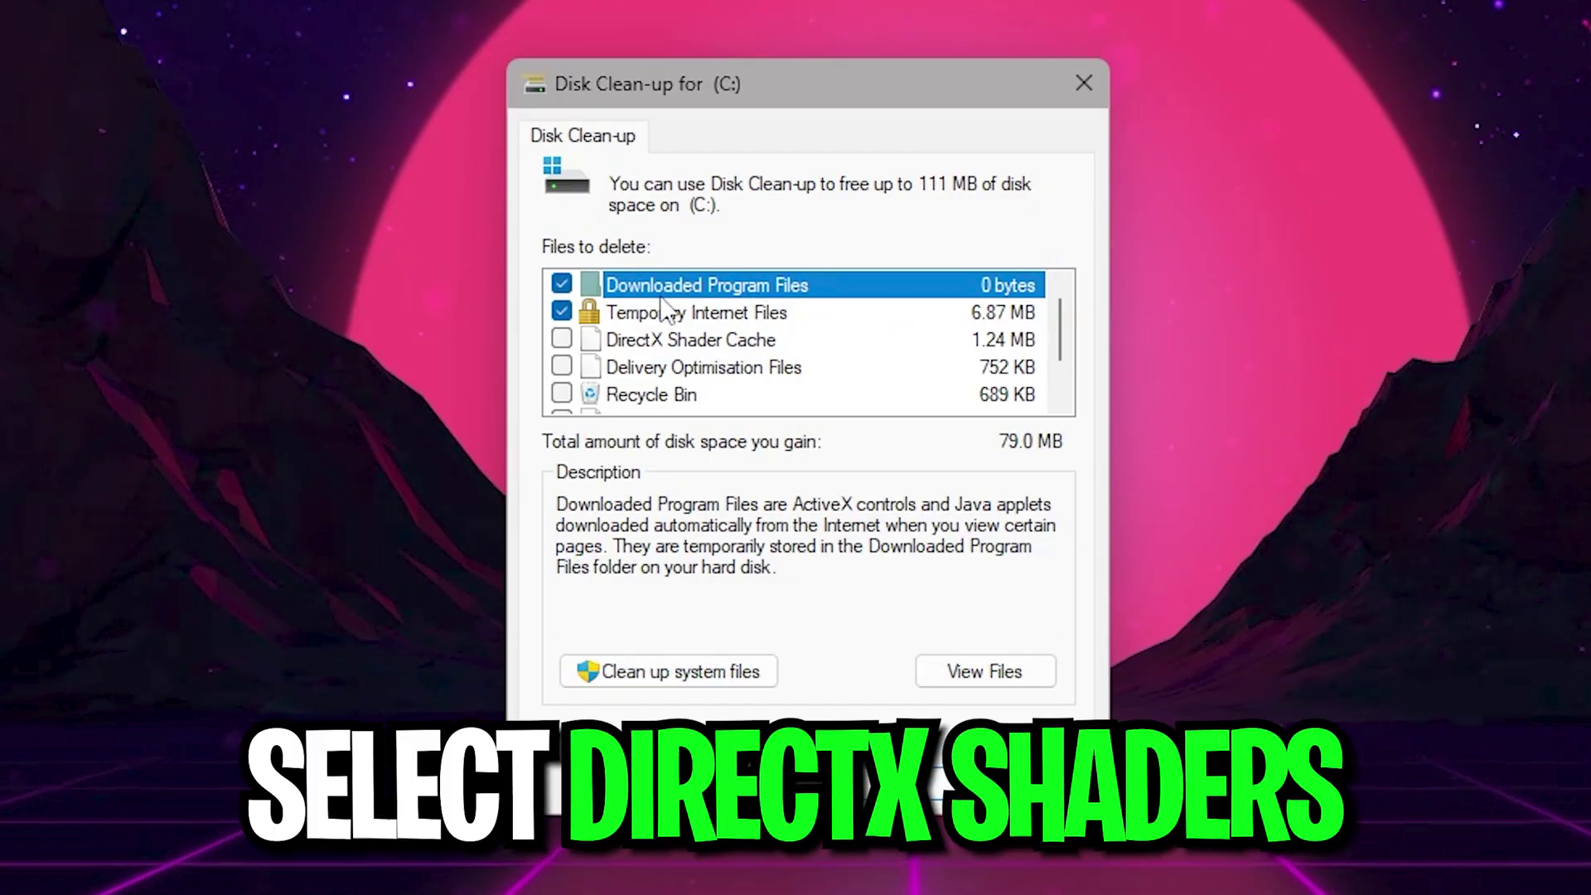
- Delete DirectX Shader Cache, Delivery Optimisation Files, Recycle Bin and Temporary files from (C:)
click(561, 340)
click(562, 366)
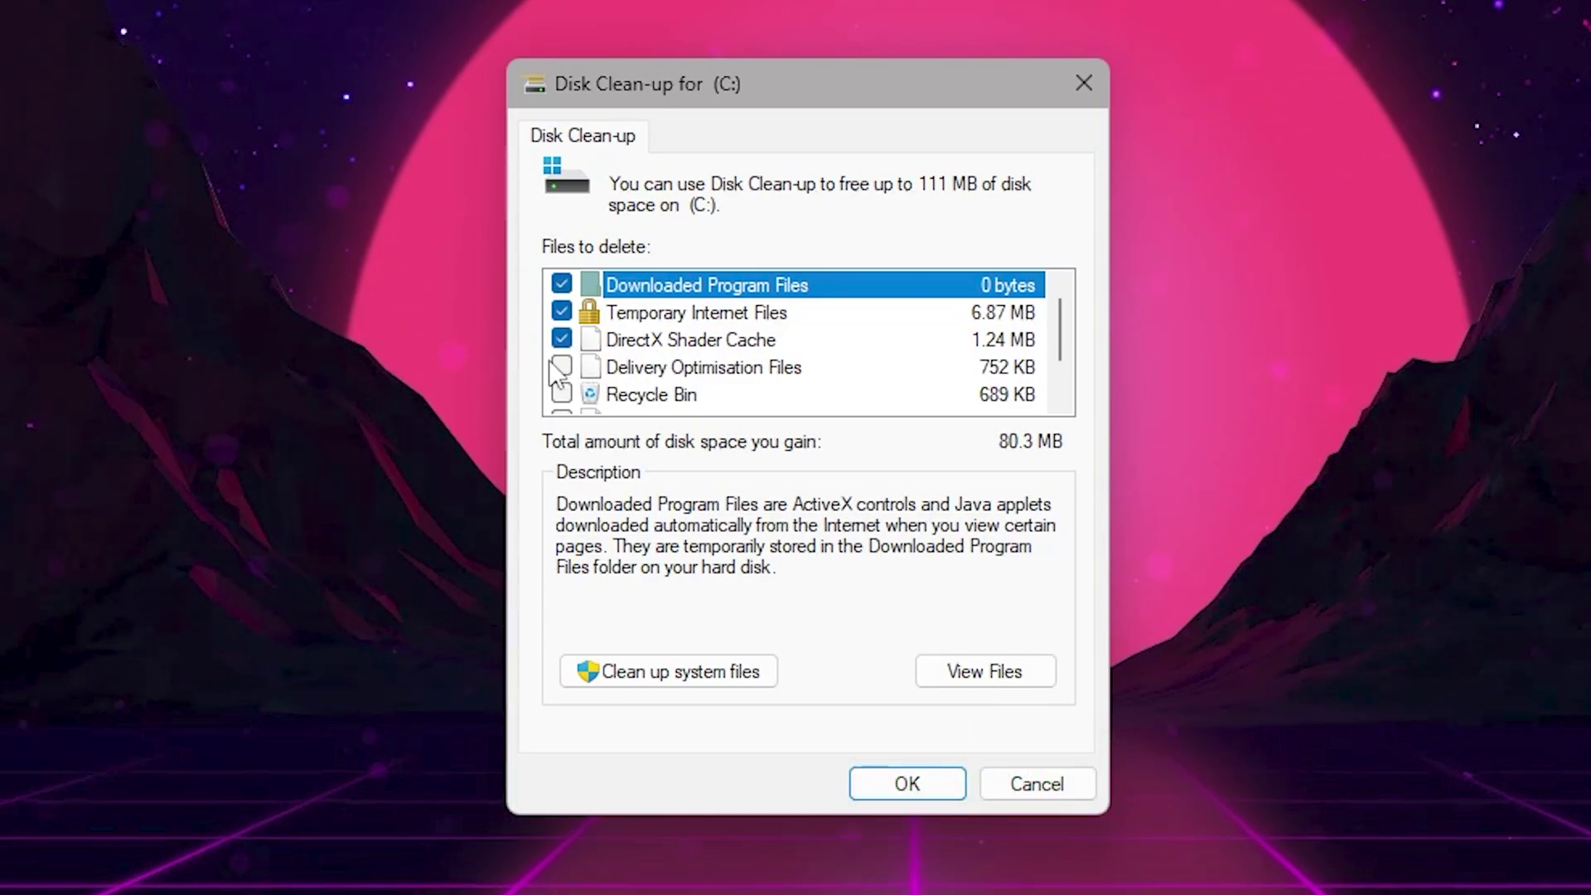
click(588, 395)
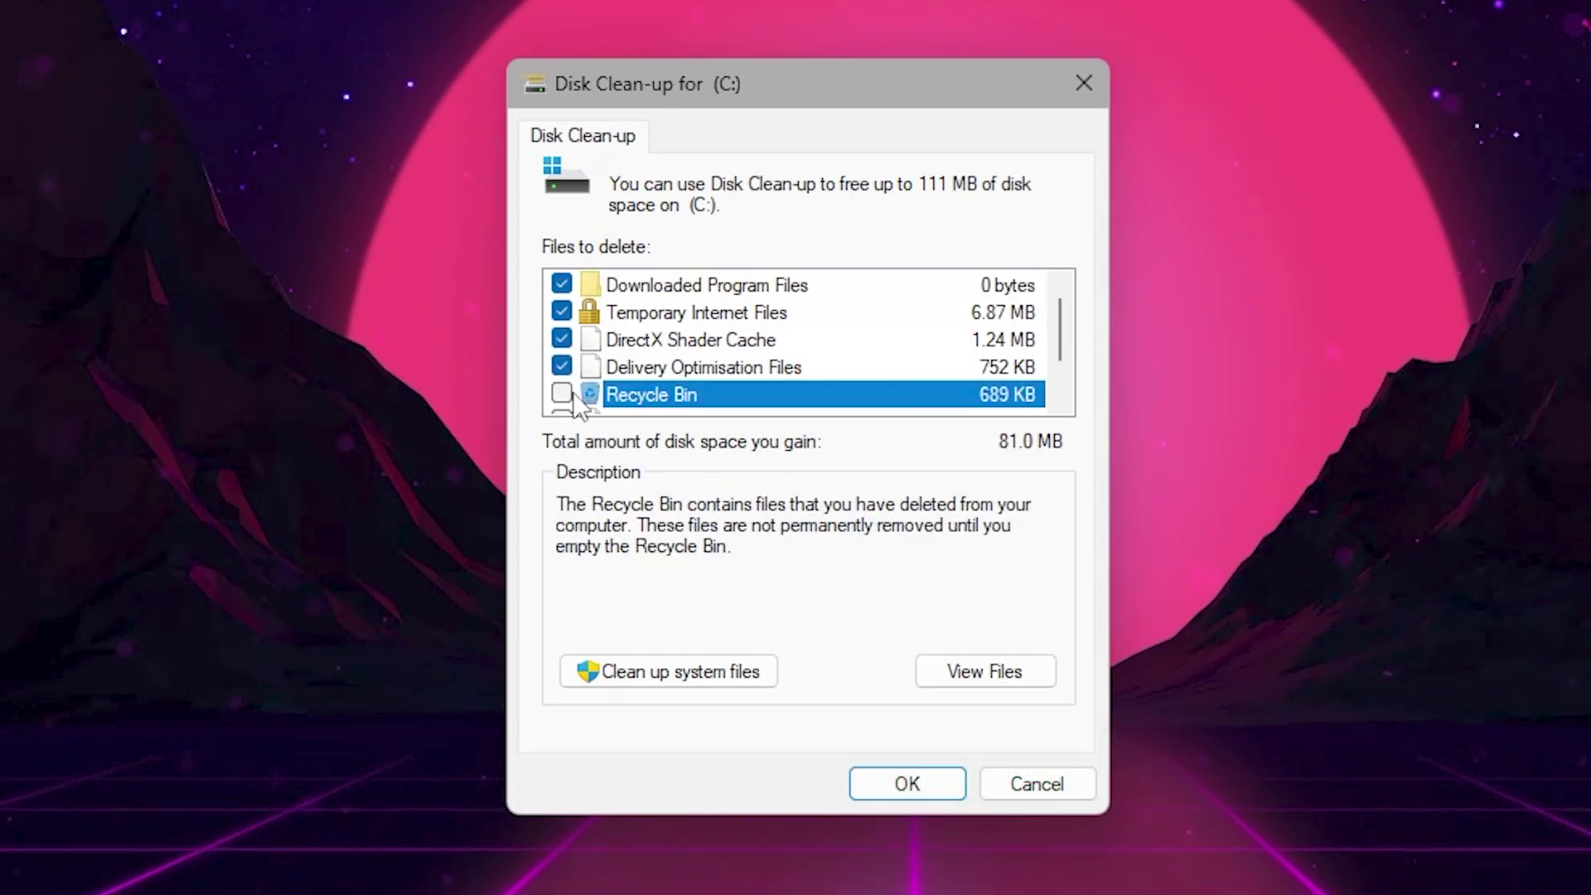
click(562, 394)
scroll(662, 395, down, 1)
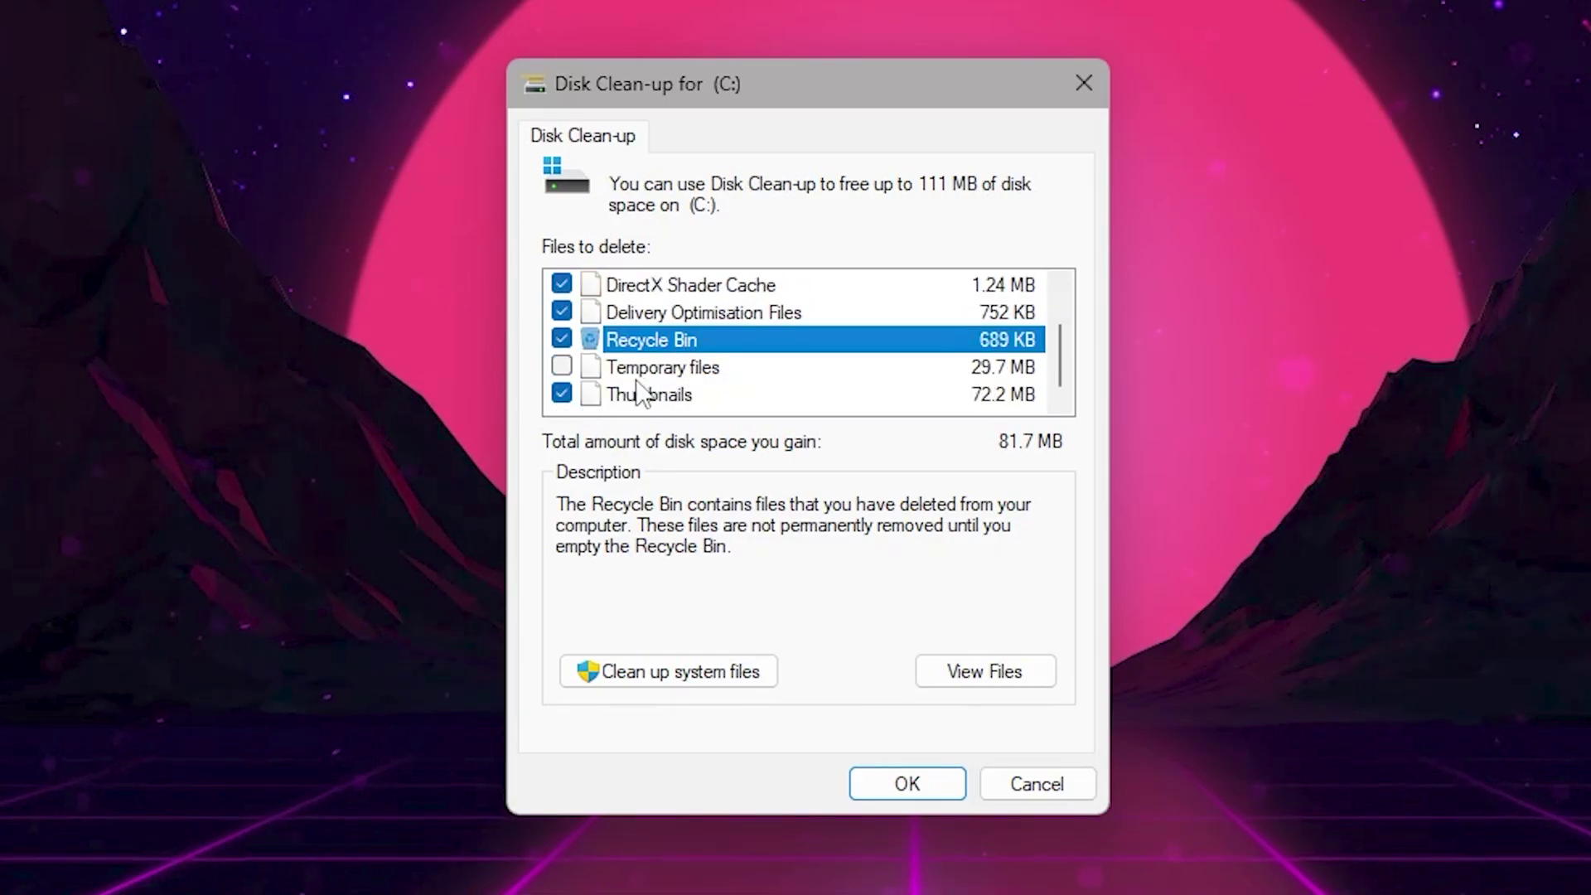
click(562, 368)
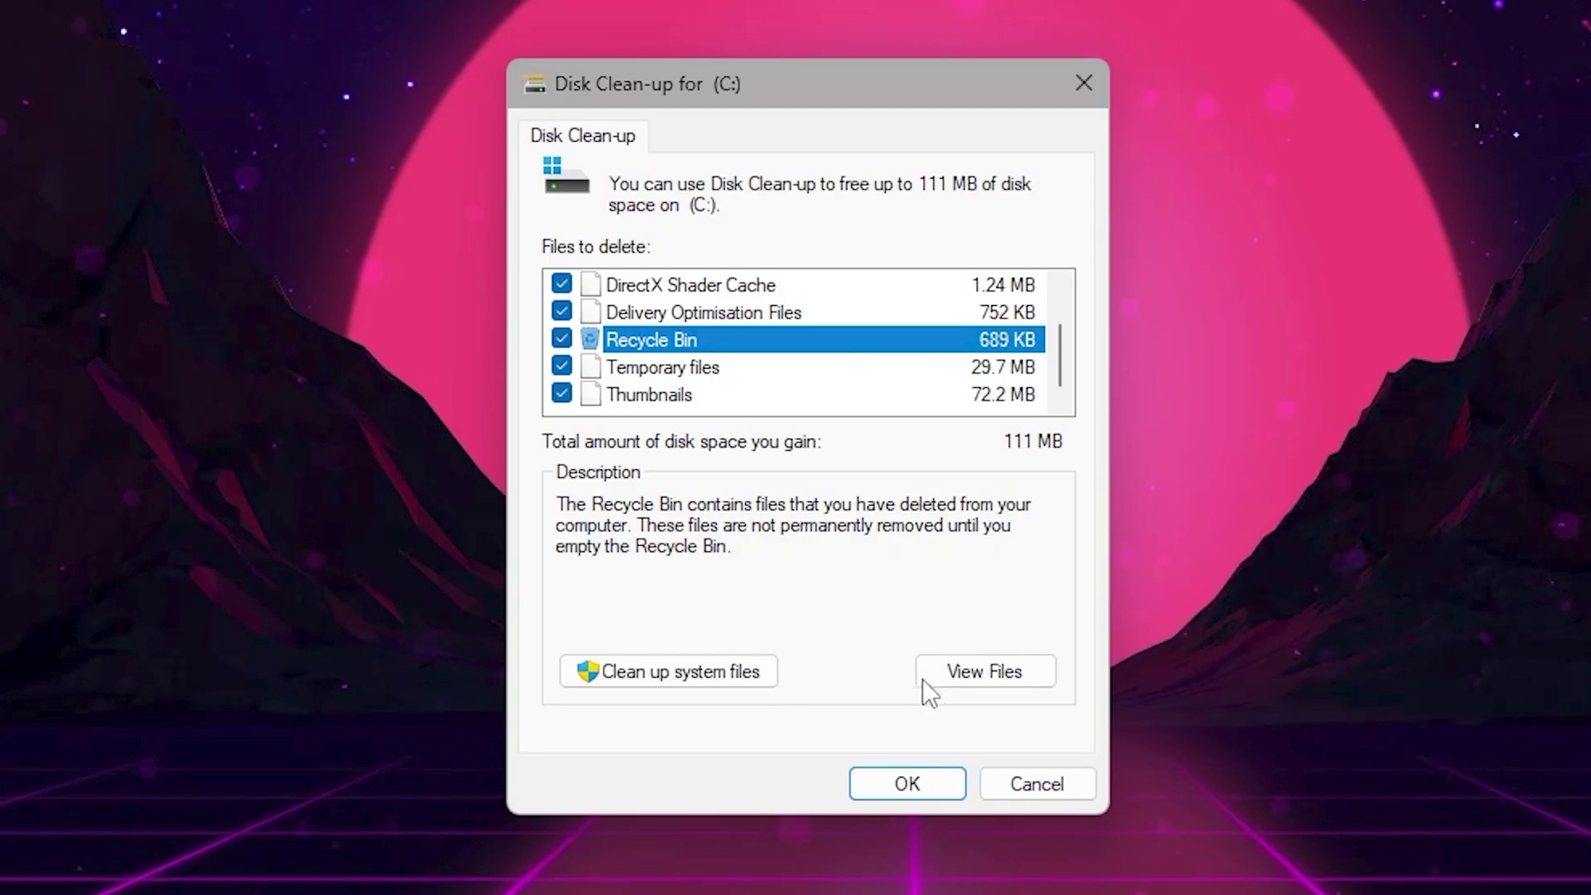
click(911, 783)
click(970, 492)
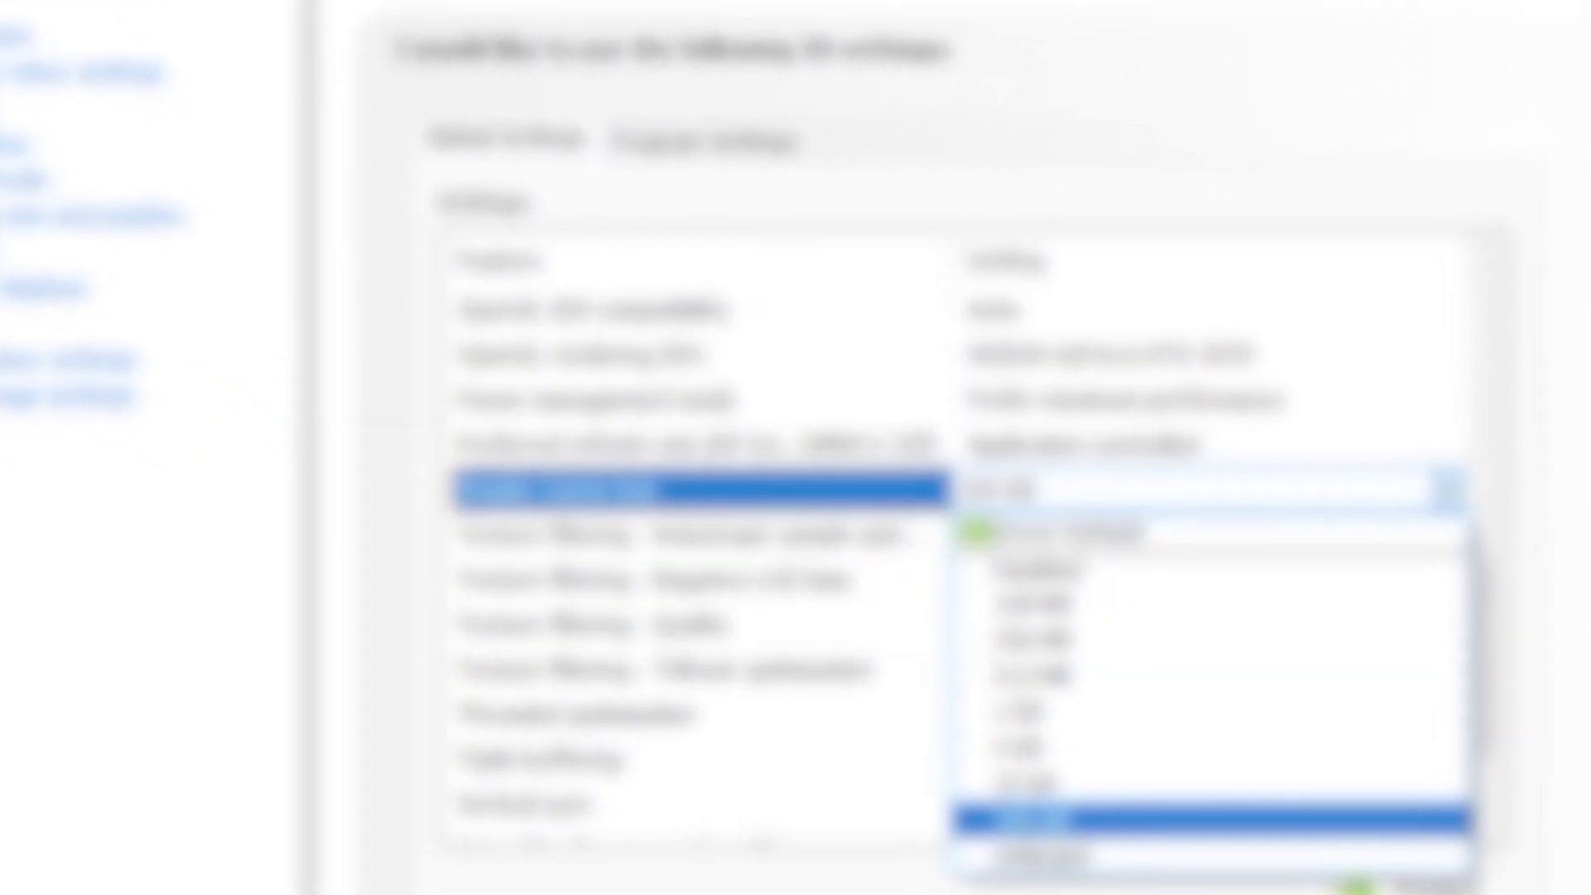
- In NVIDIA Control Panel's Manage 3D settings, set global Shader Cache Size to 100 GB
right_click(624, 217)
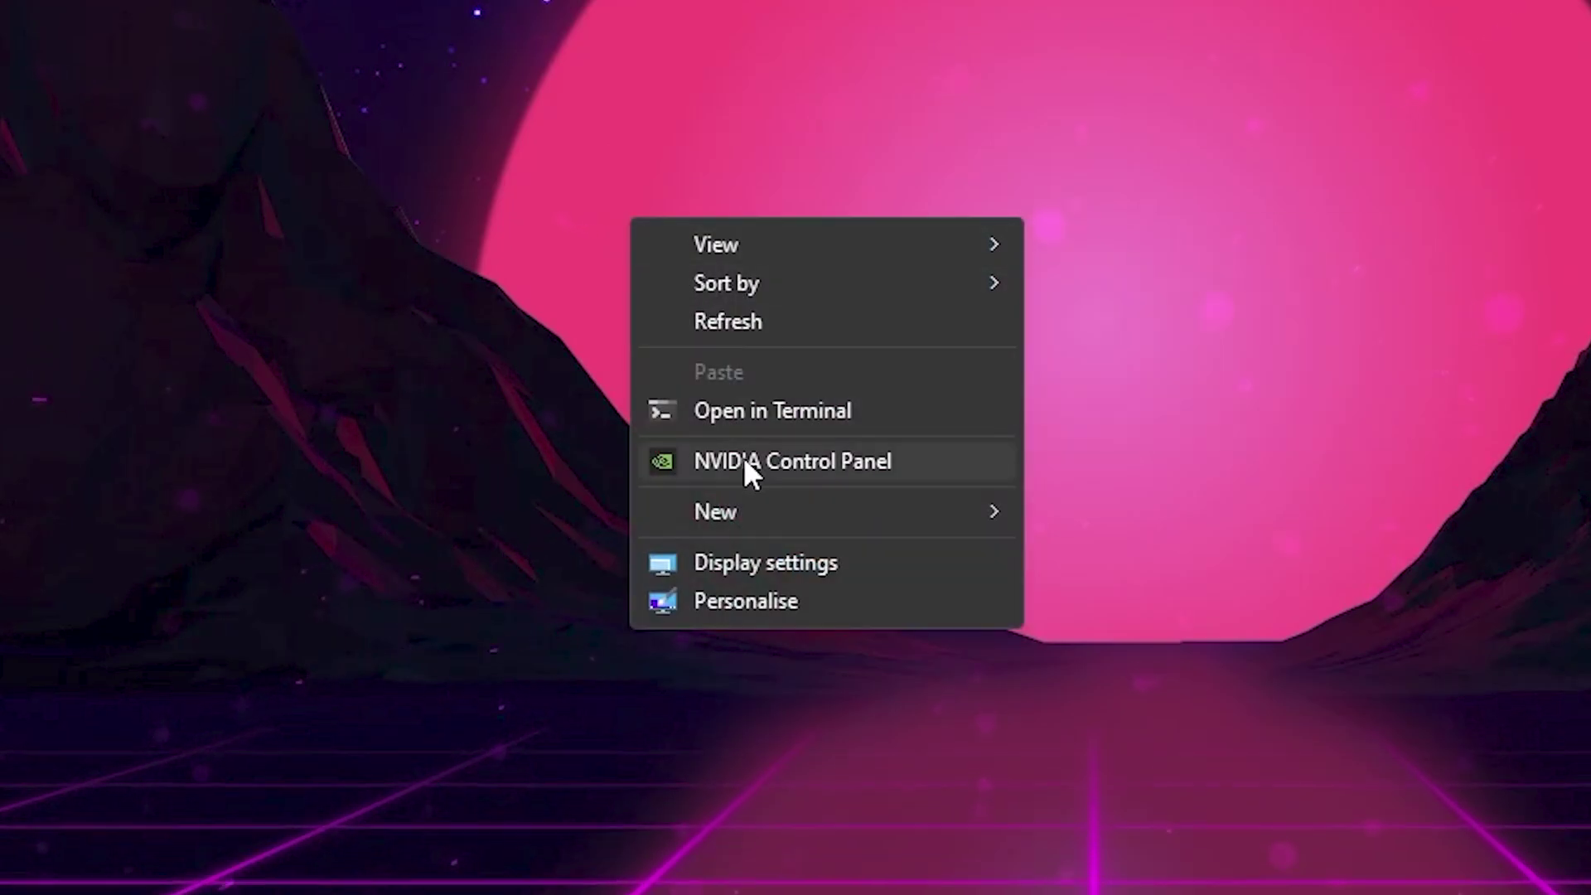
click(744, 462)
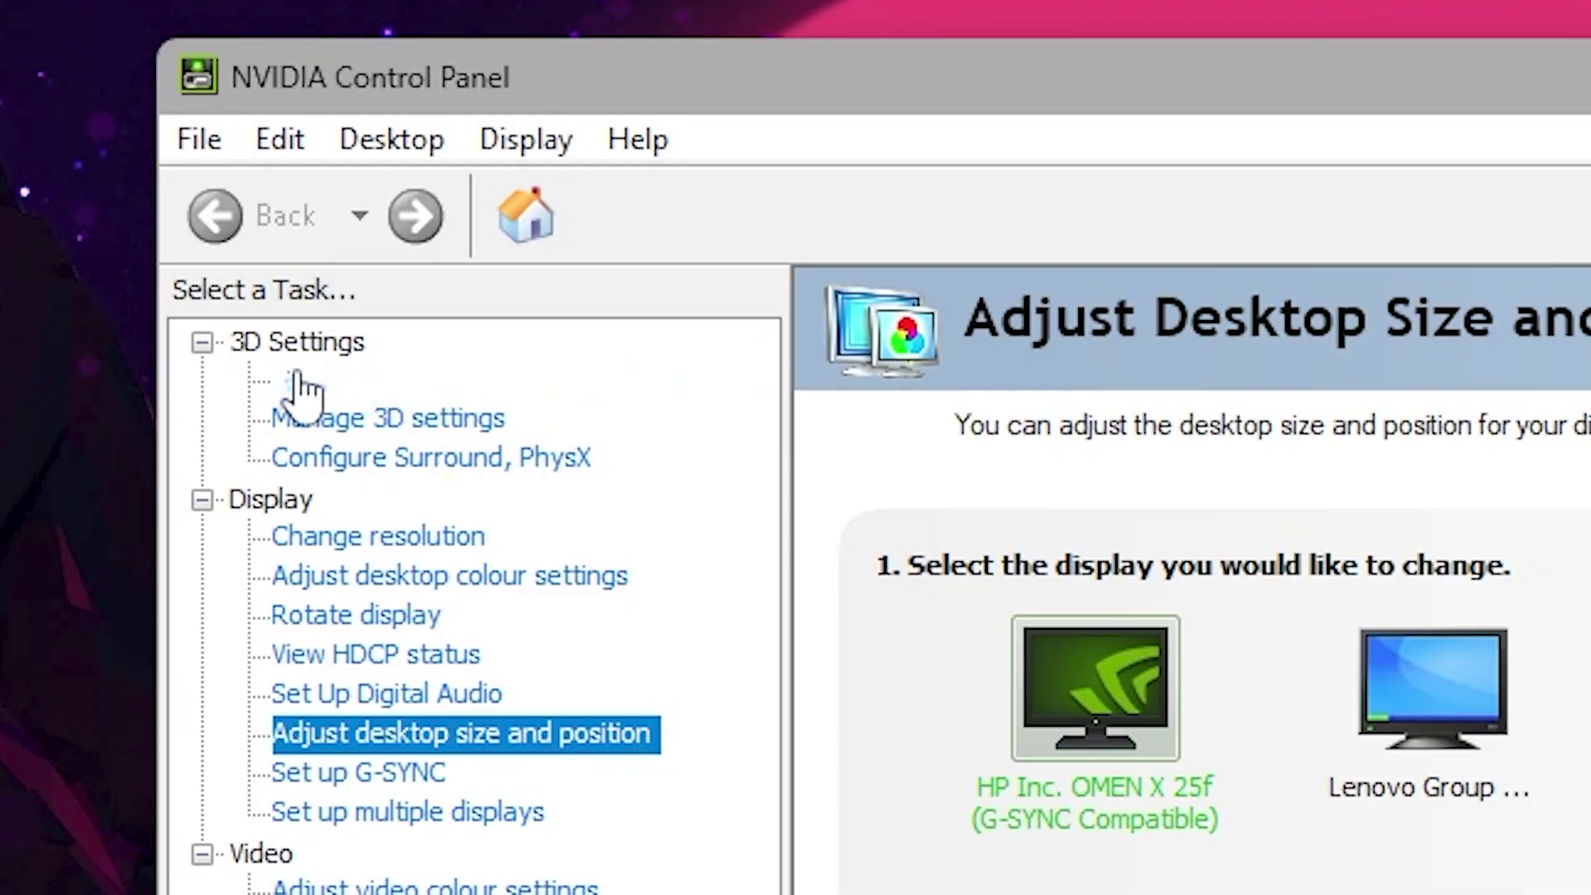
click(387, 385)
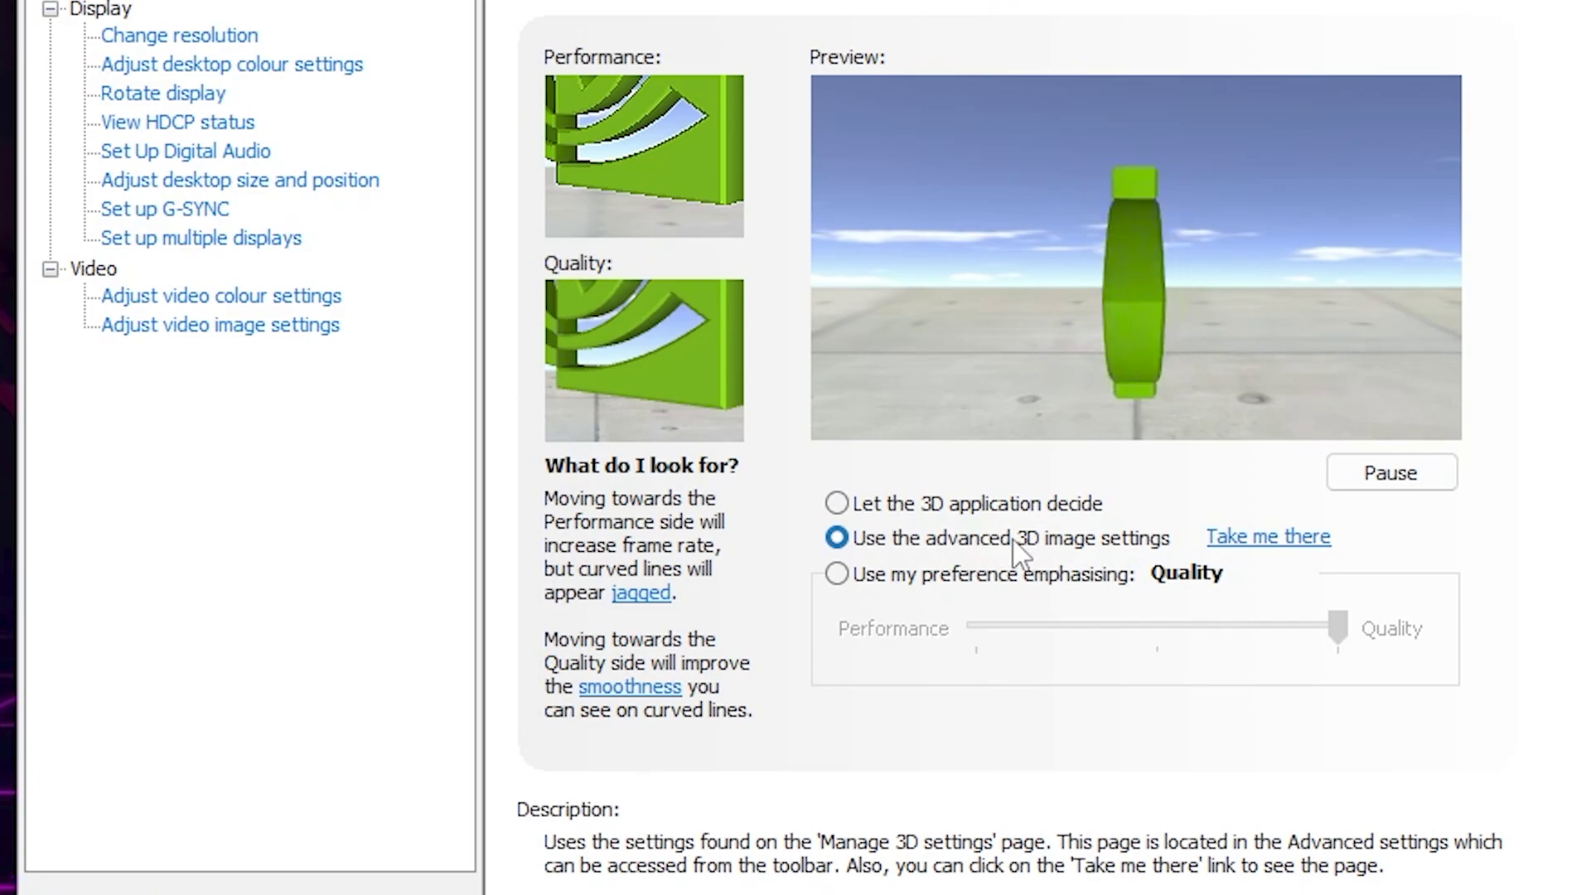
click(162, 0)
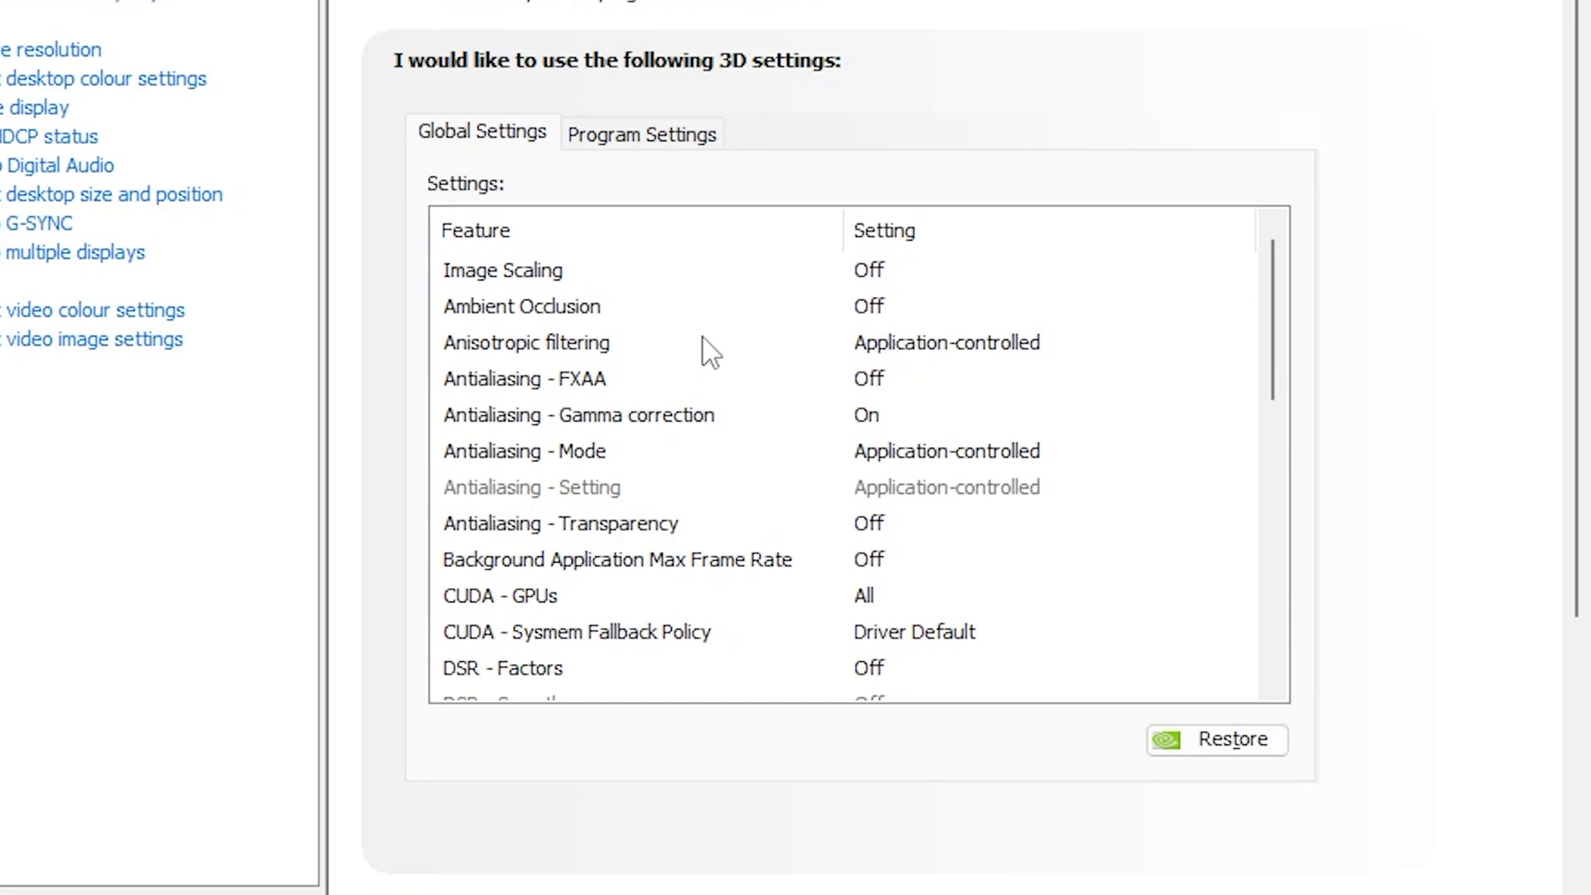
scroll(1096, 783, down, 7)
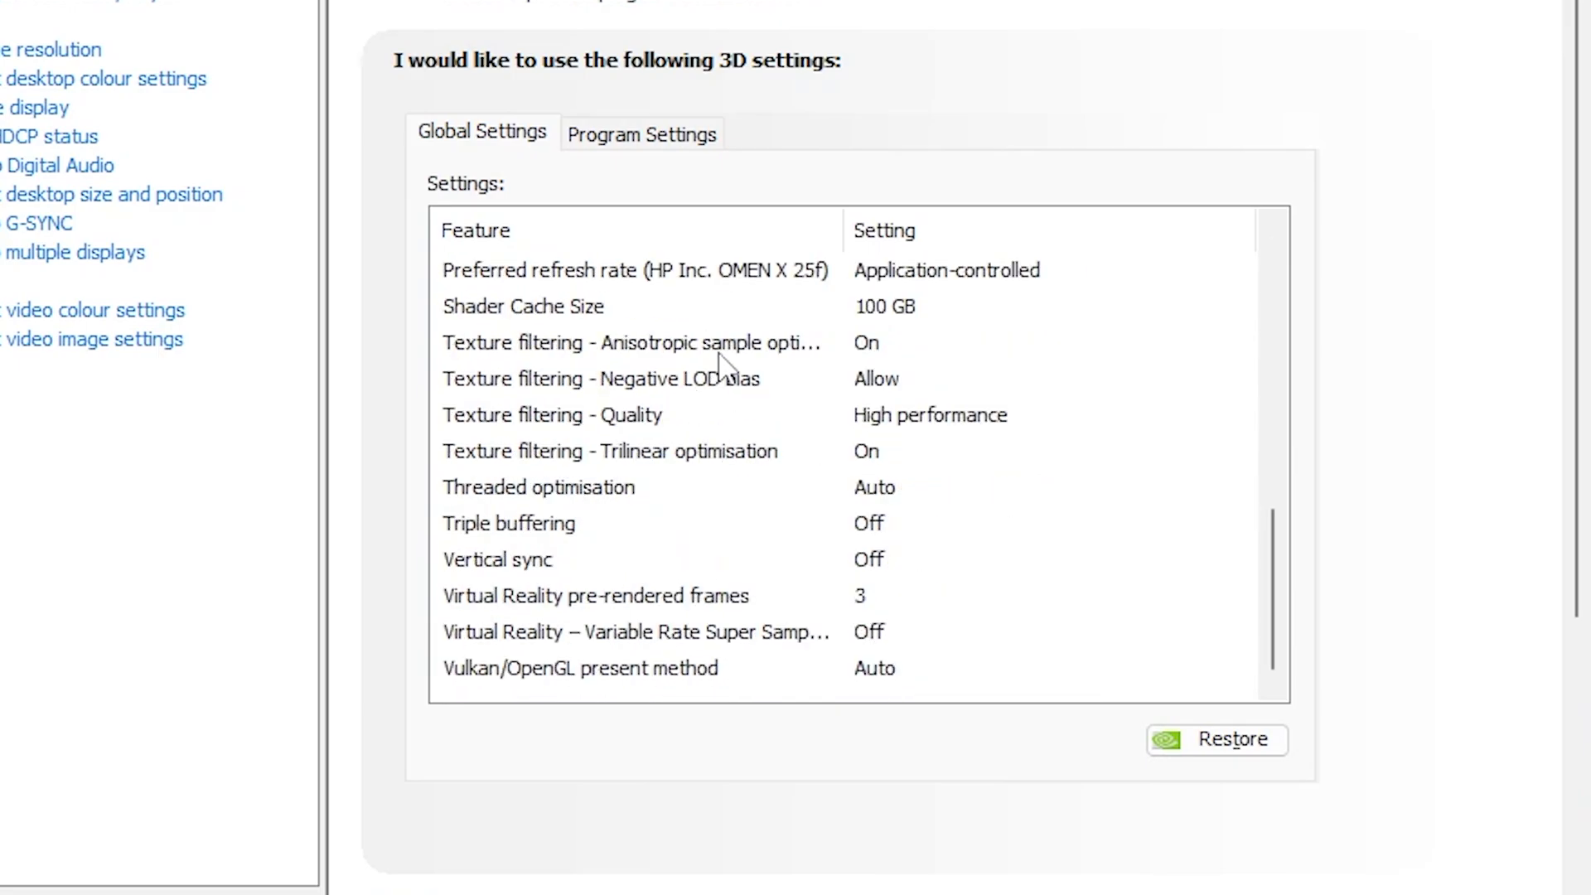
scroll(719, 364, up, 1)
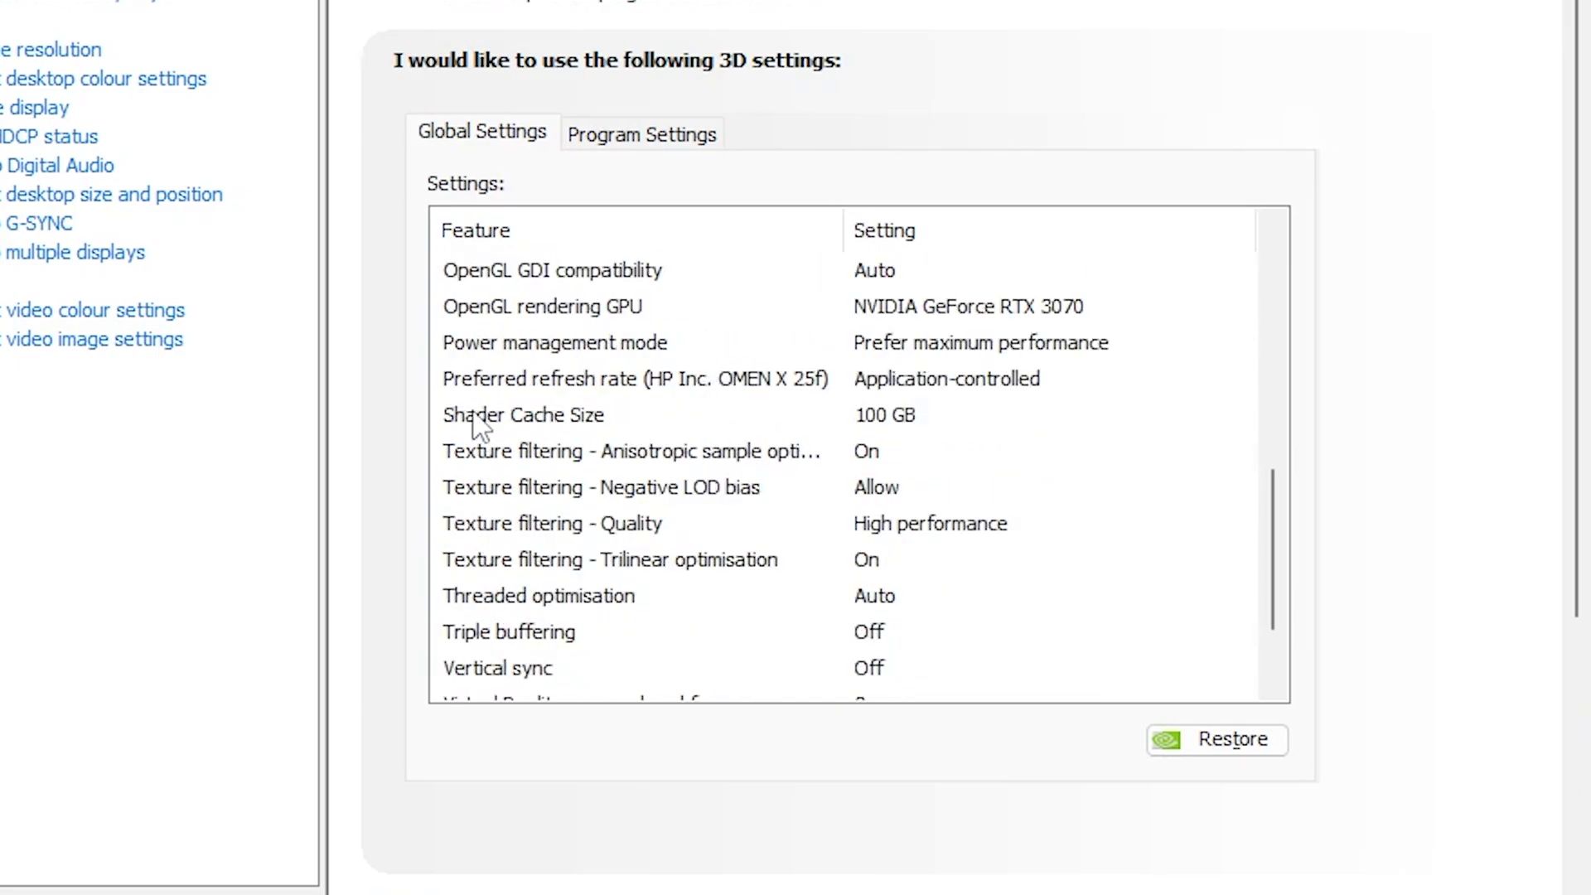
click(883, 428)
click(884, 427)
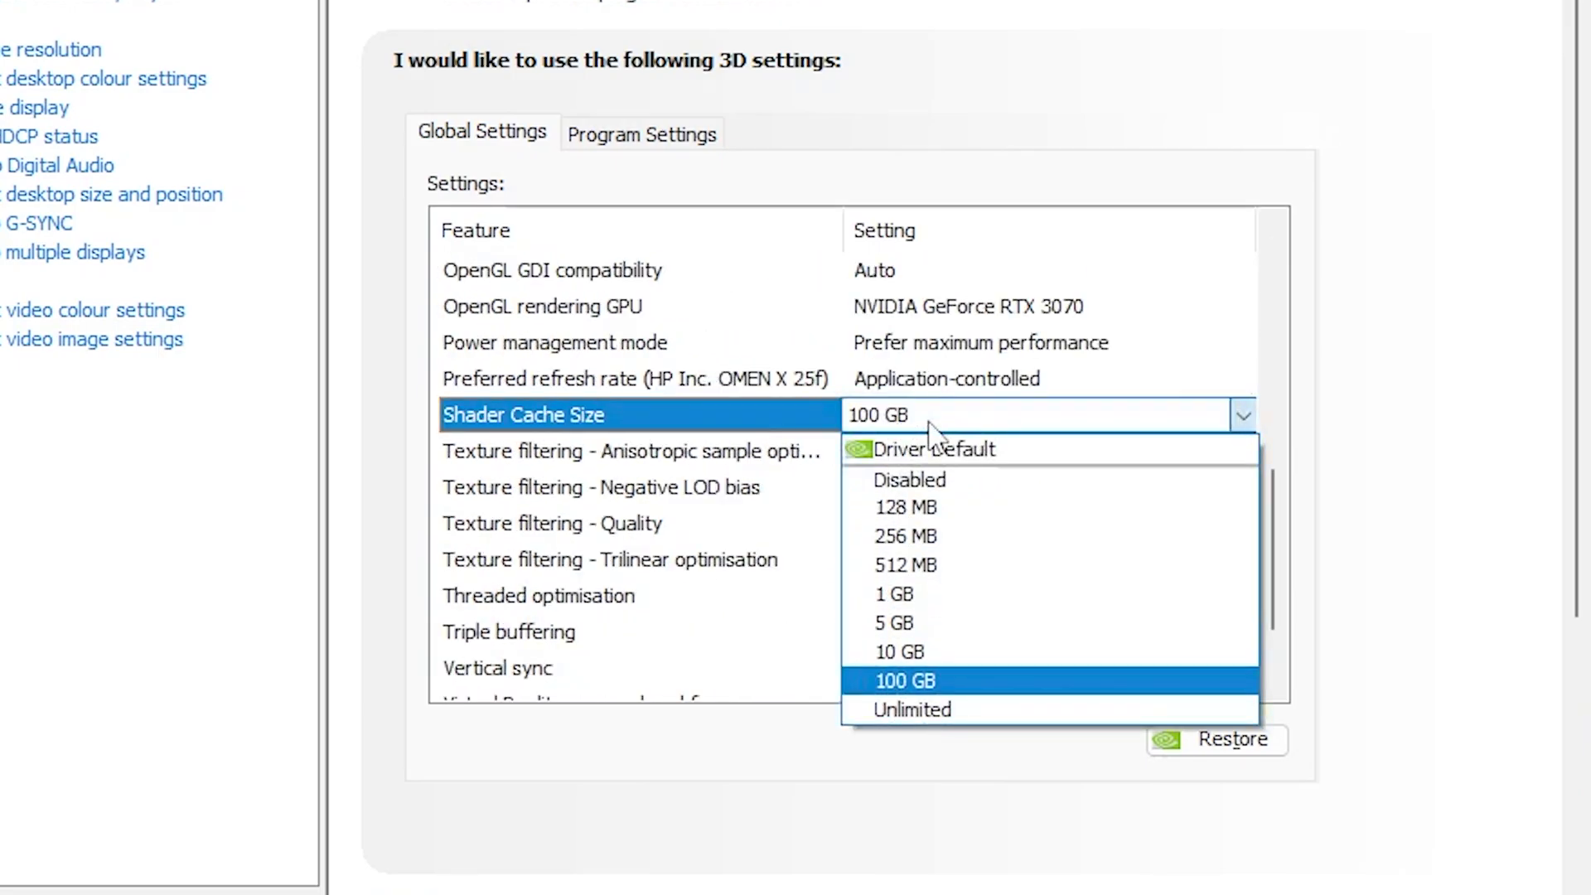
click(895, 684)
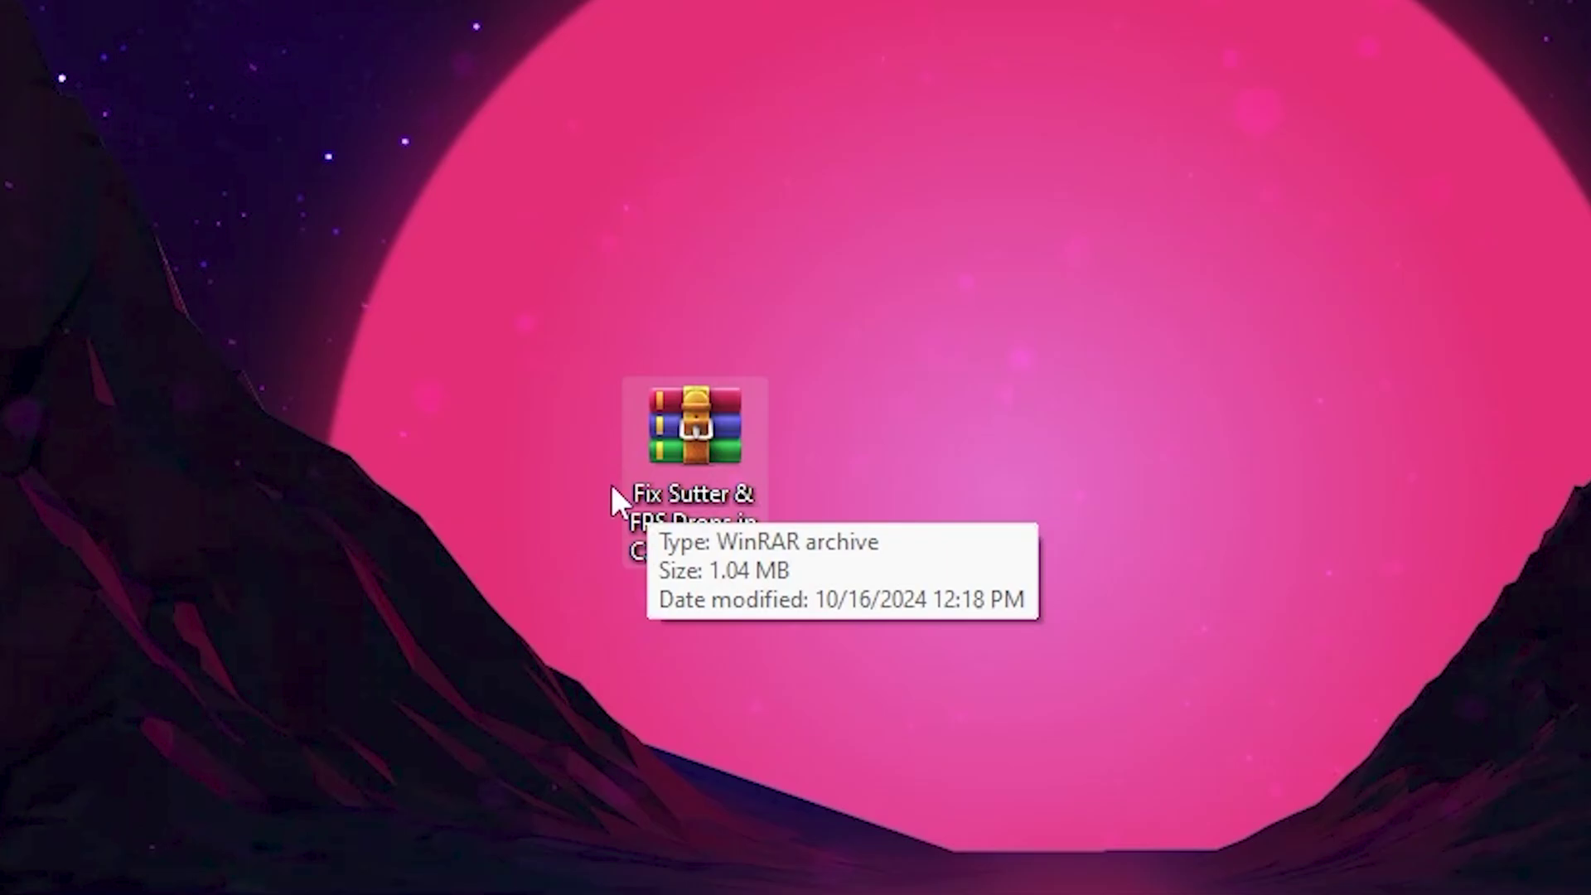
- Extract PC Registry Optimization, the GearUpBooster text file and parkcontrol setup from the archive to the desktop
double_click(684, 416)
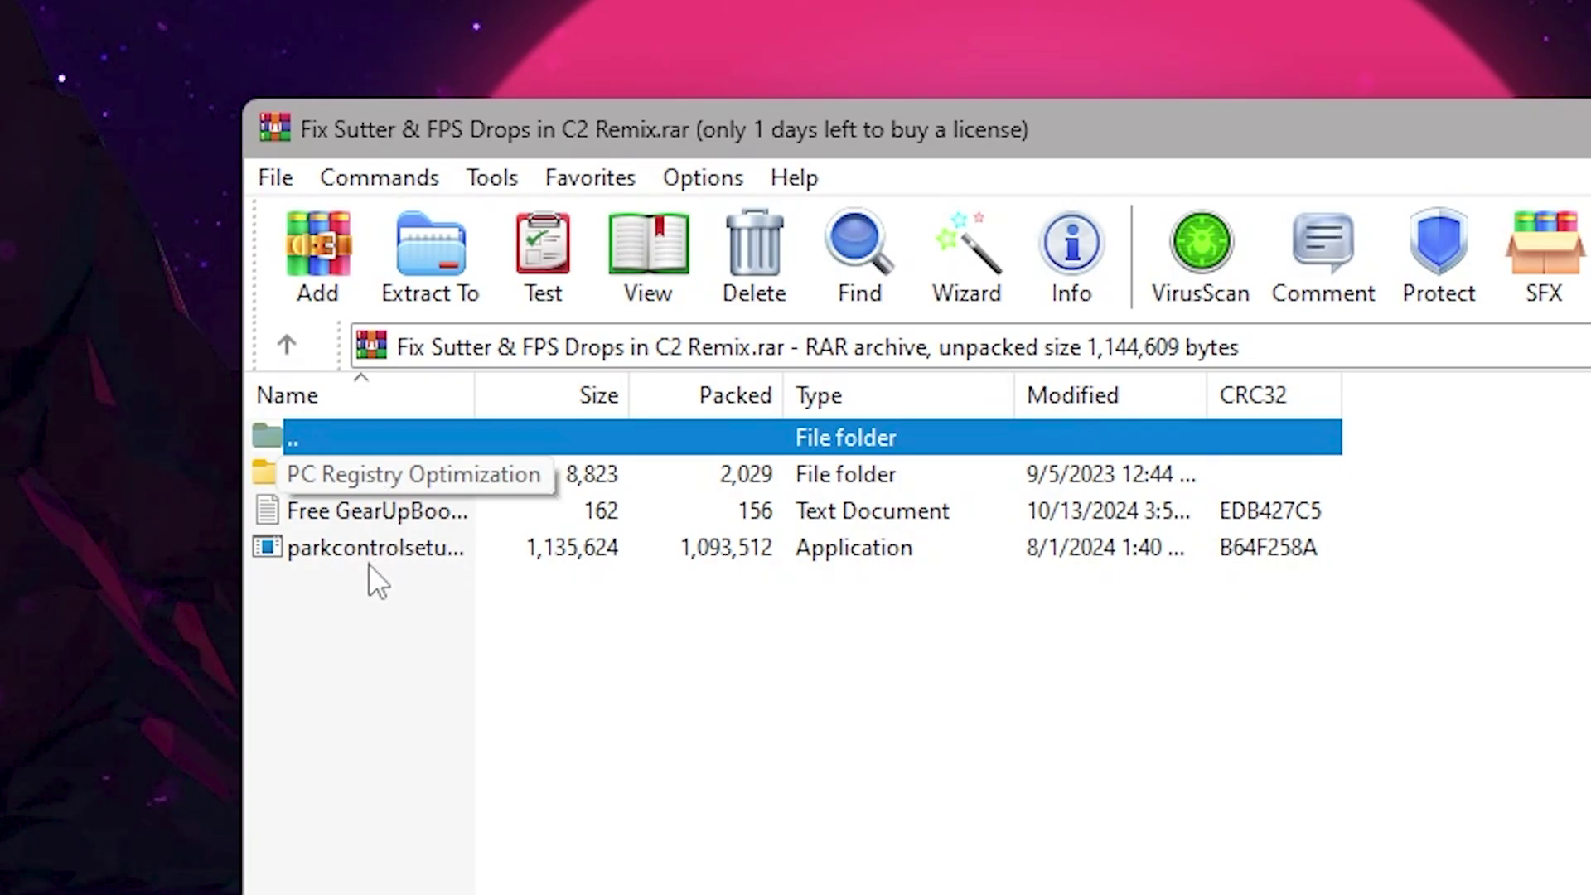
drag(515, 625, 367, 479)
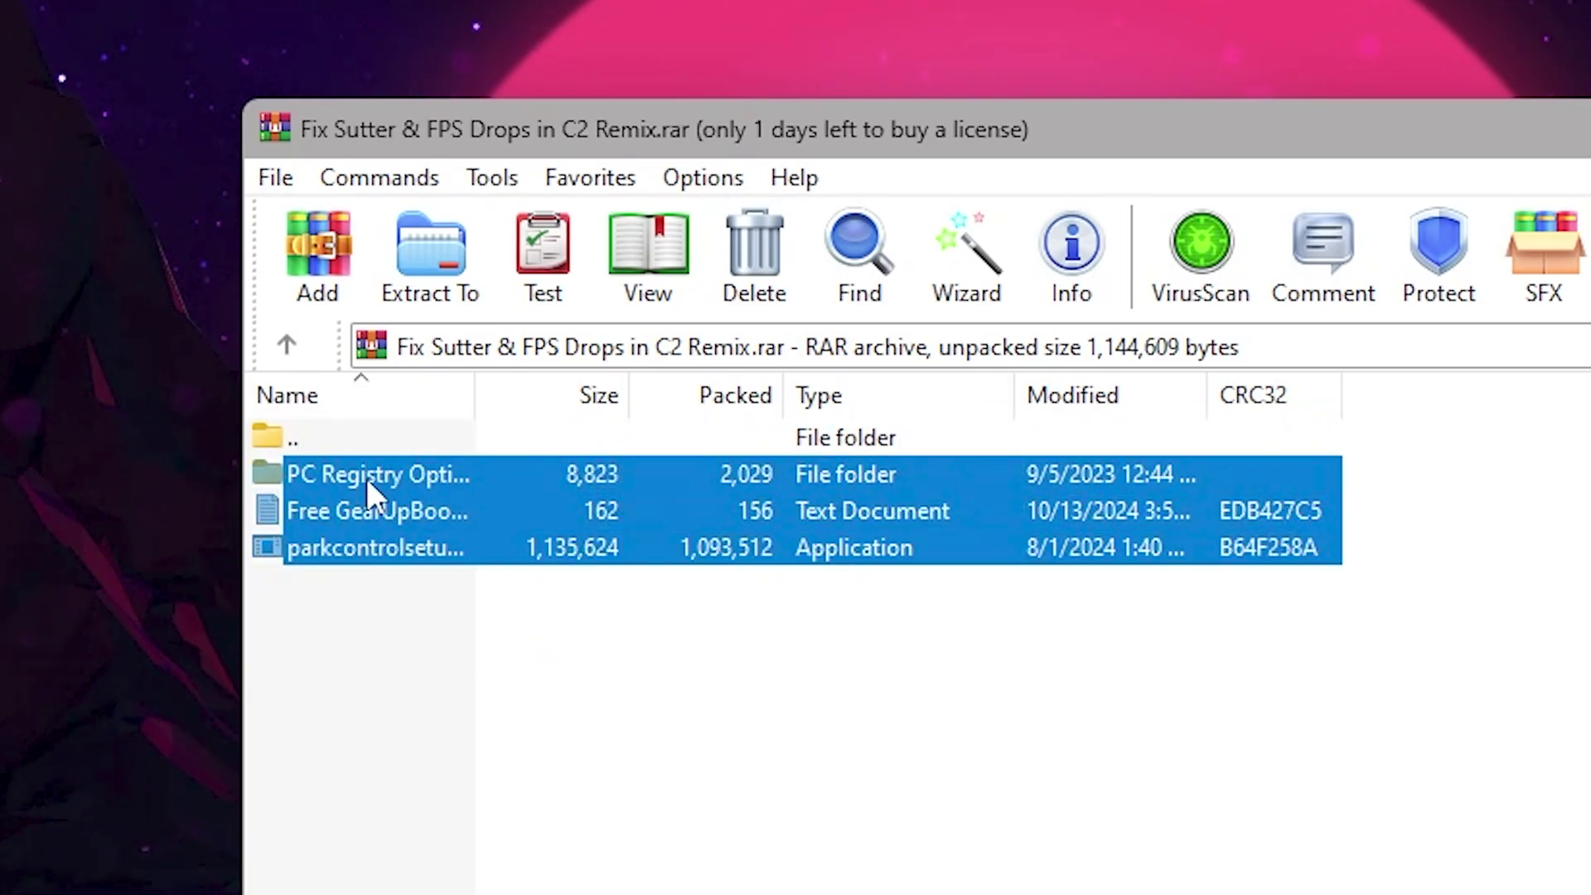
drag(113, 474, 100, 471)
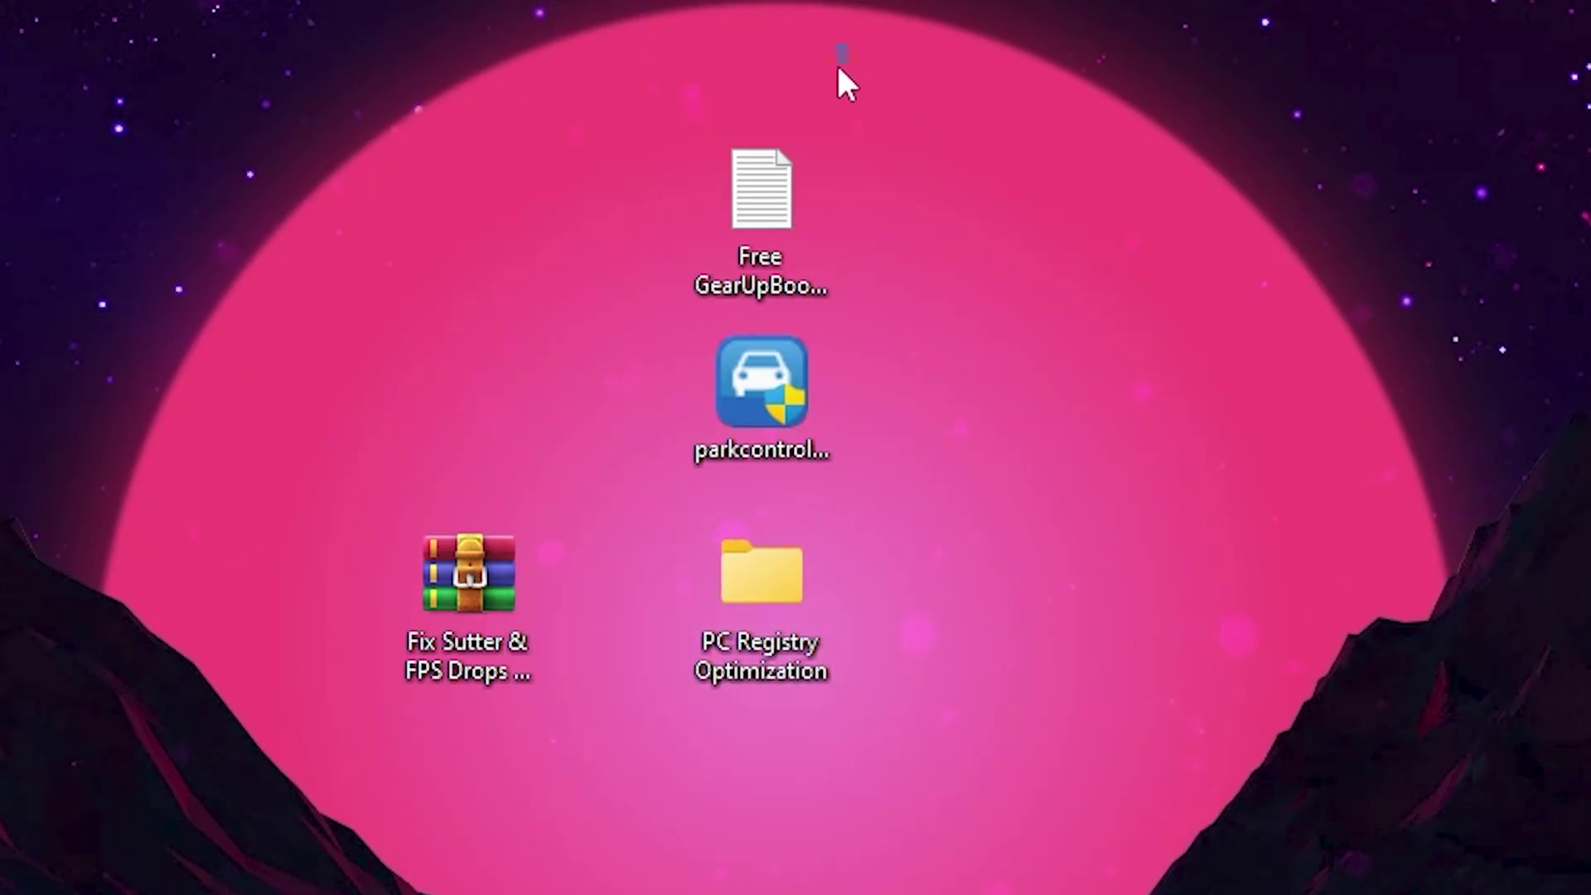
drag(841, 48, 759, 677)
click(1082, 502)
- Merge CPU Priority.reg from the PC Registry Optimization folder into the registry
double_click(764, 570)
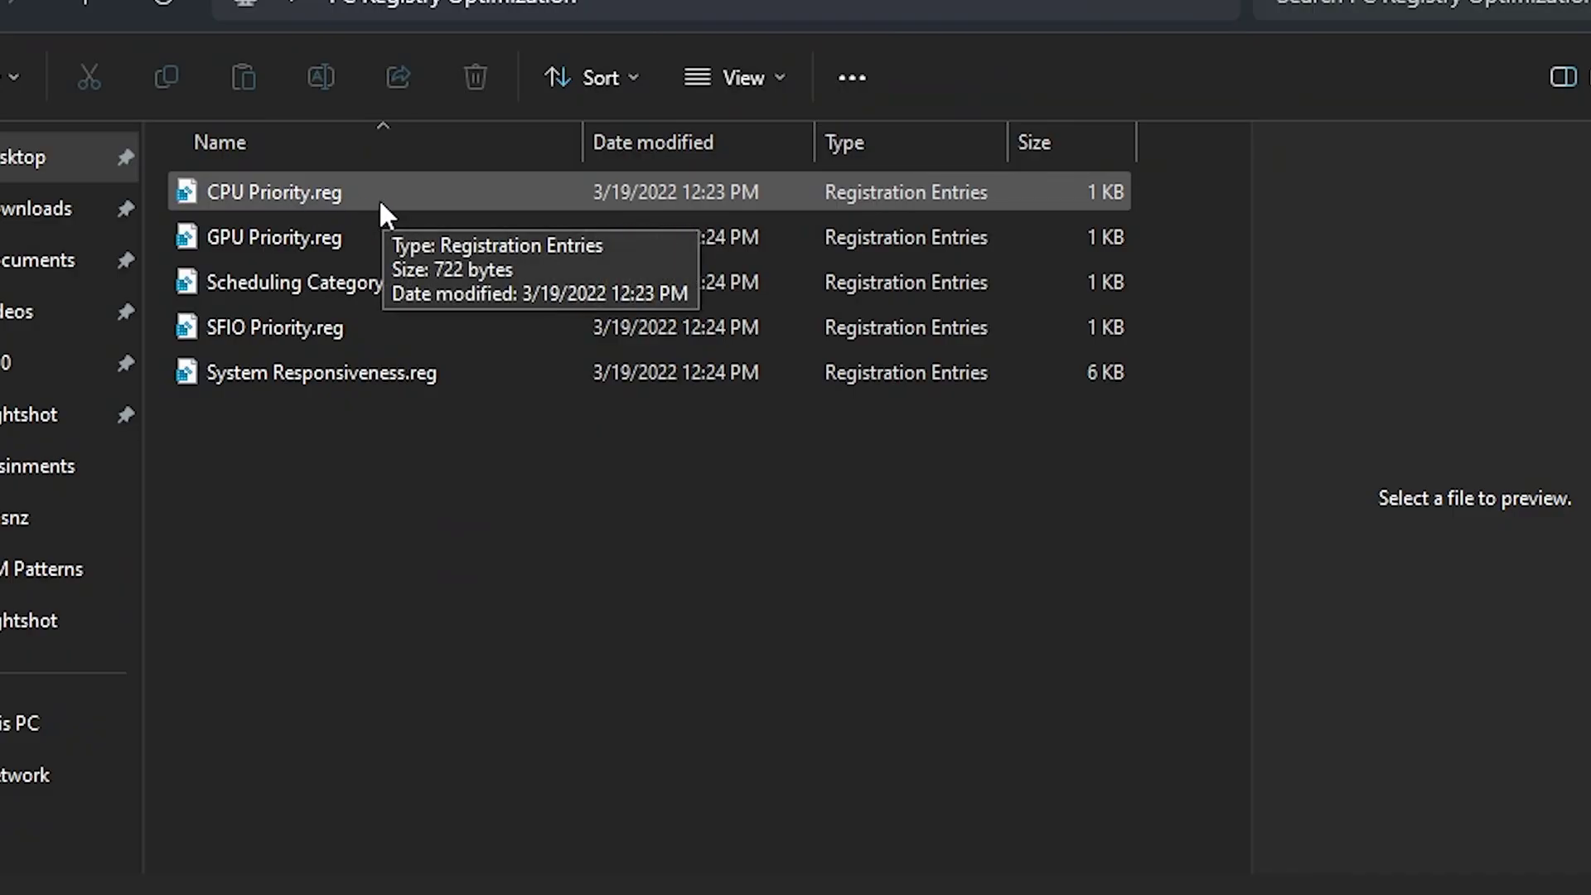
double_click(305, 238)
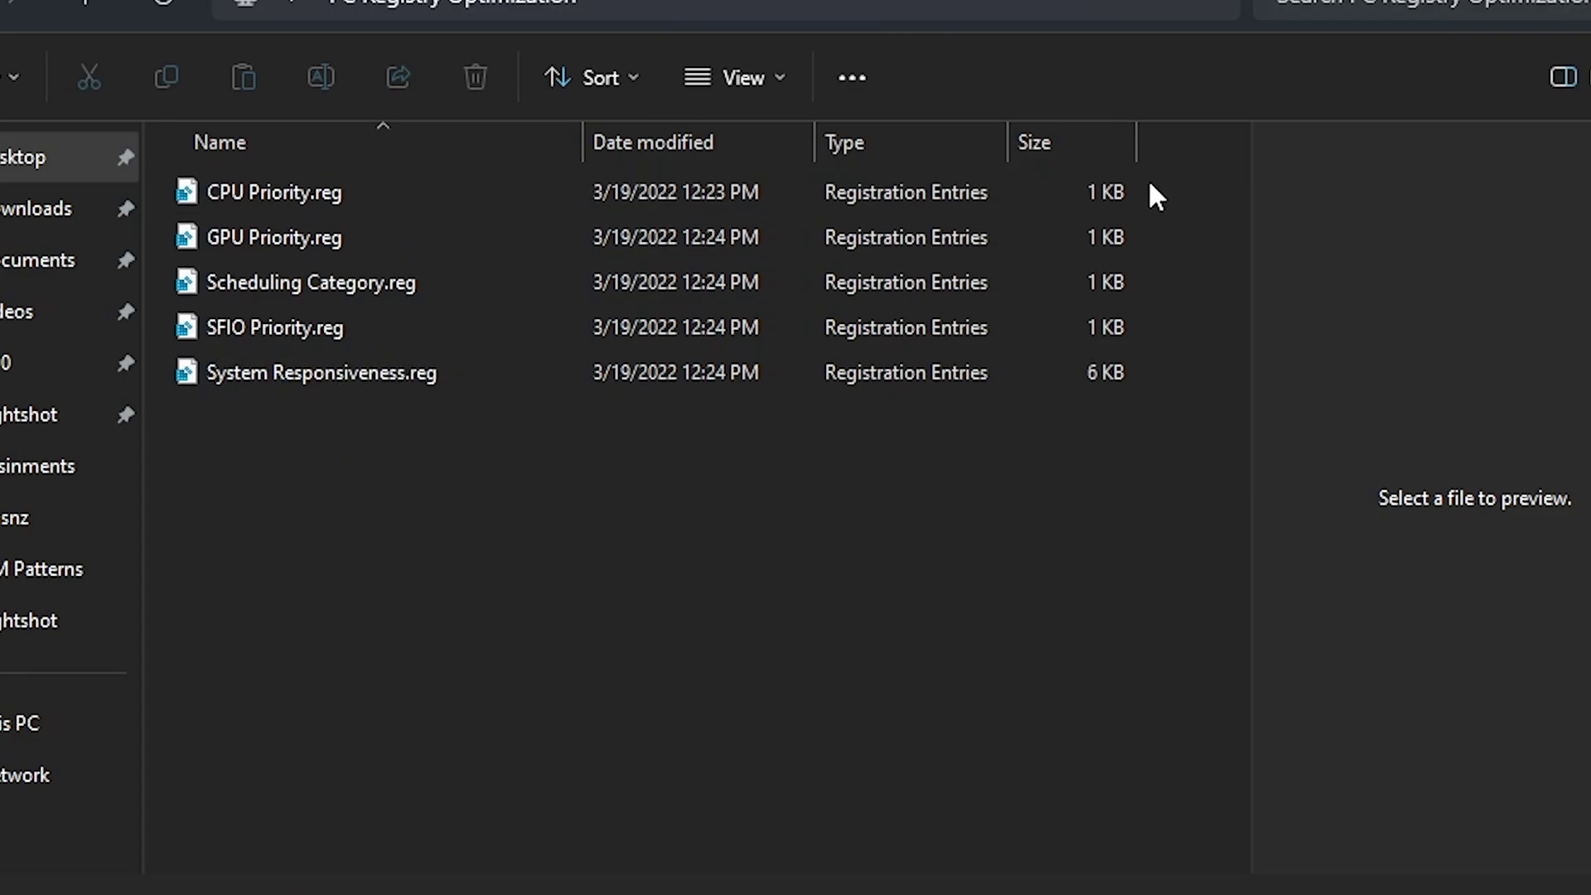
click(260, 197)
double_click(258, 196)
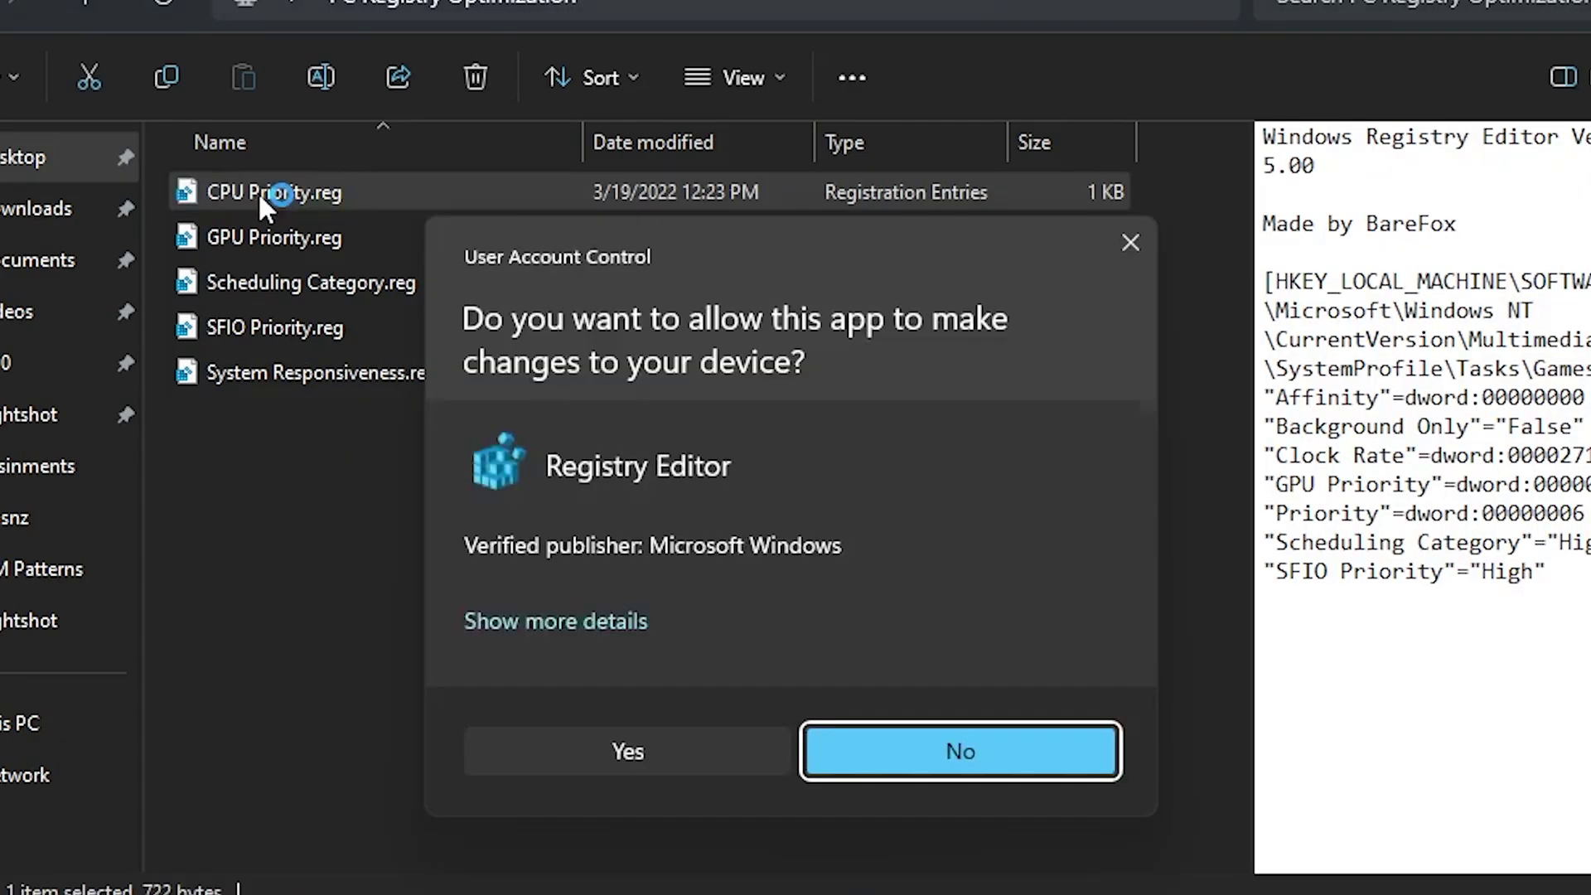
click(613, 736)
click(525, 391)
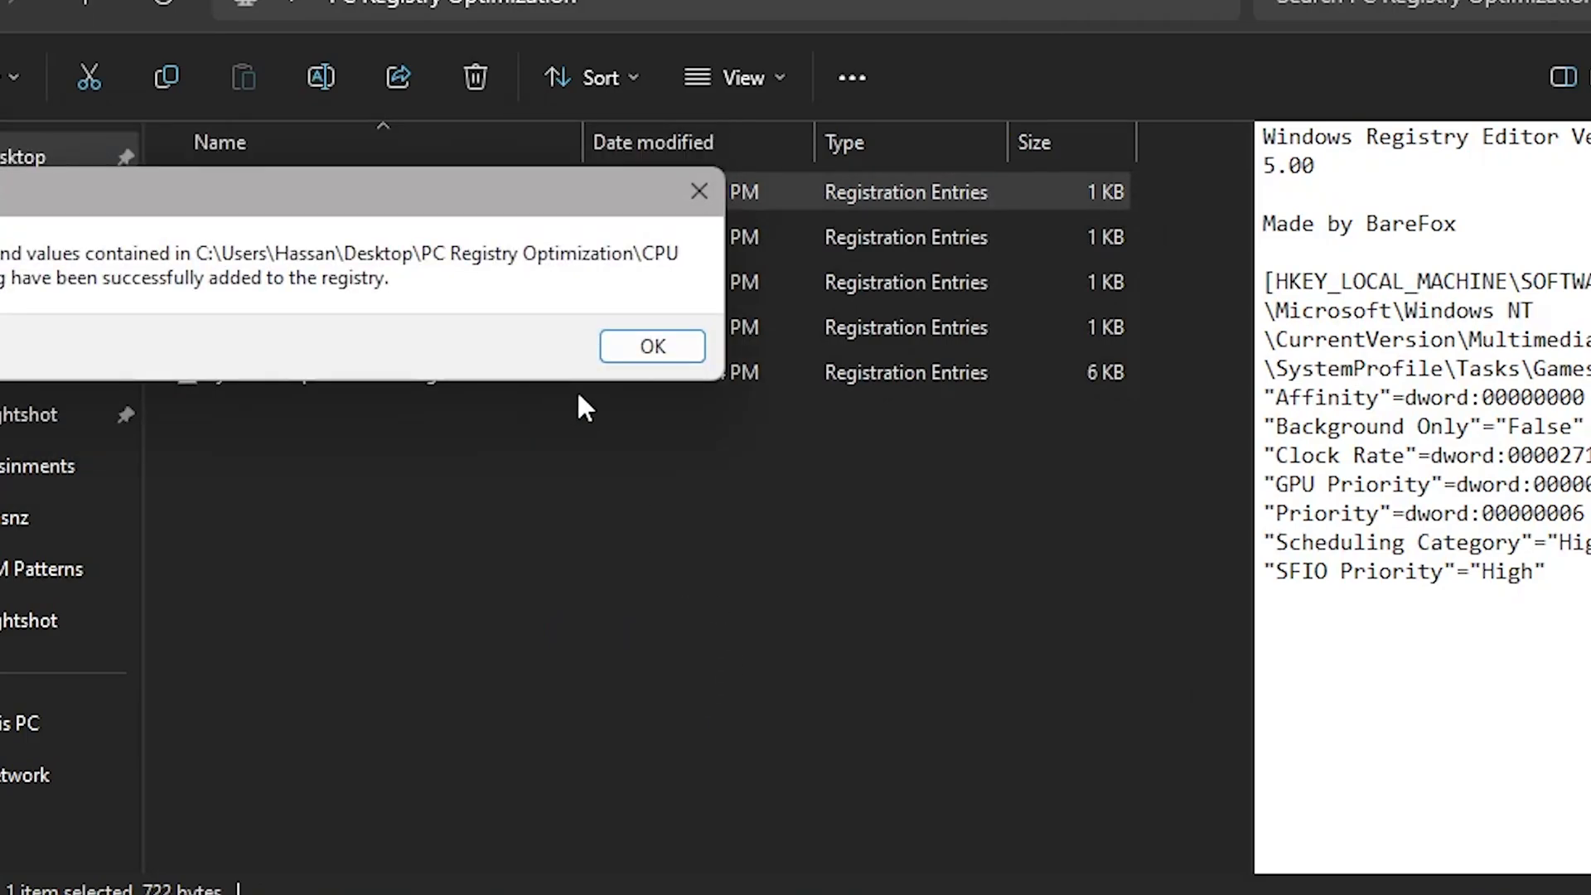
click(654, 339)
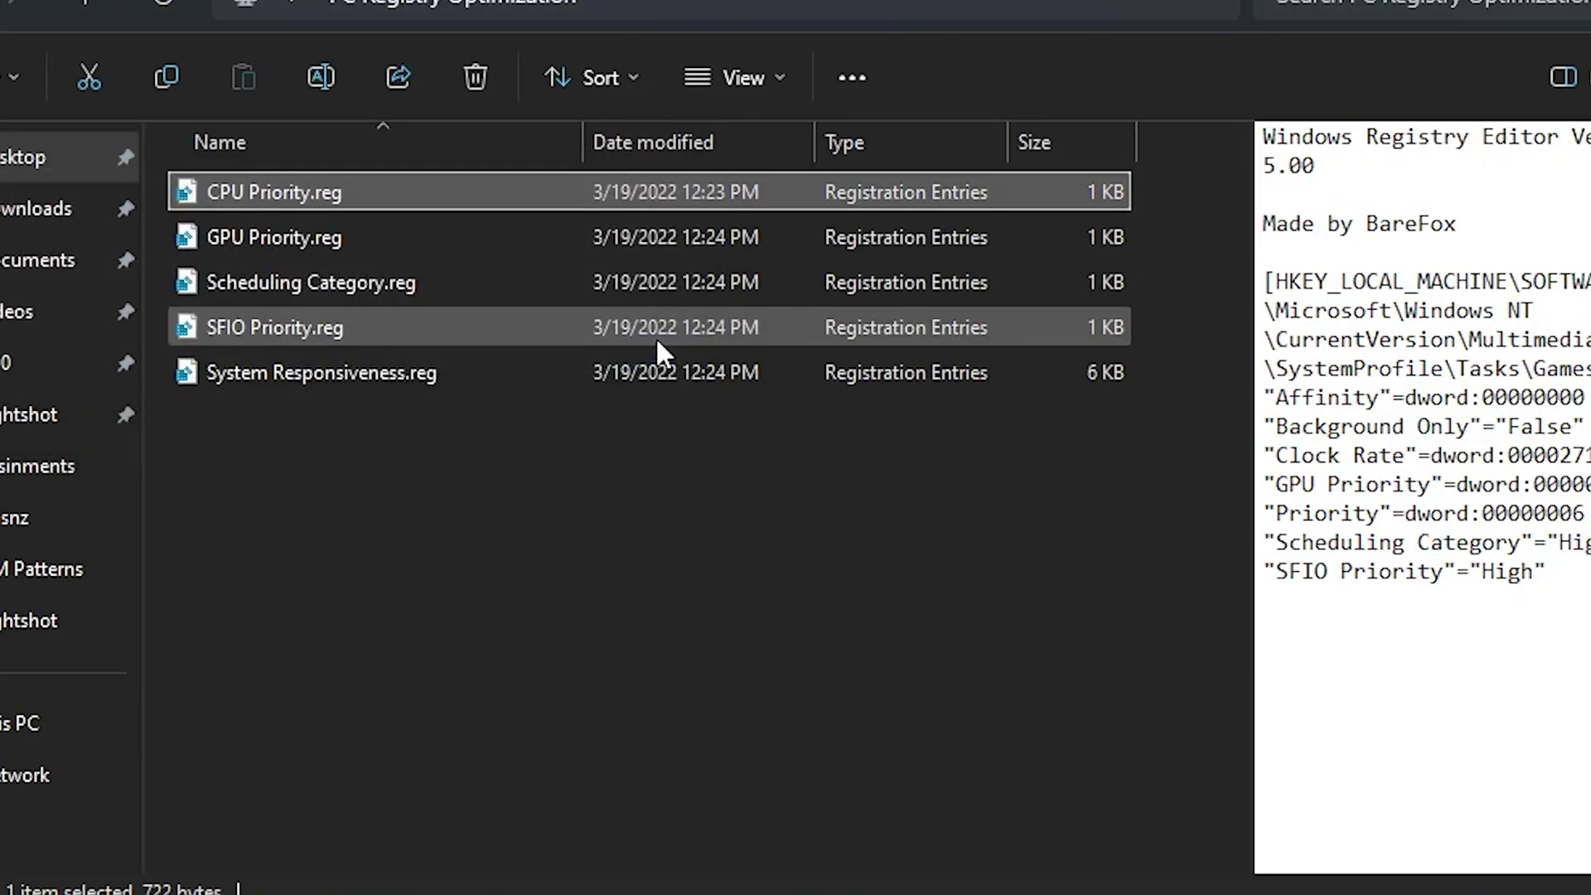
- Merge GPU Priority.reg into the registry and close the folder window
double_click(245, 237)
click(597, 771)
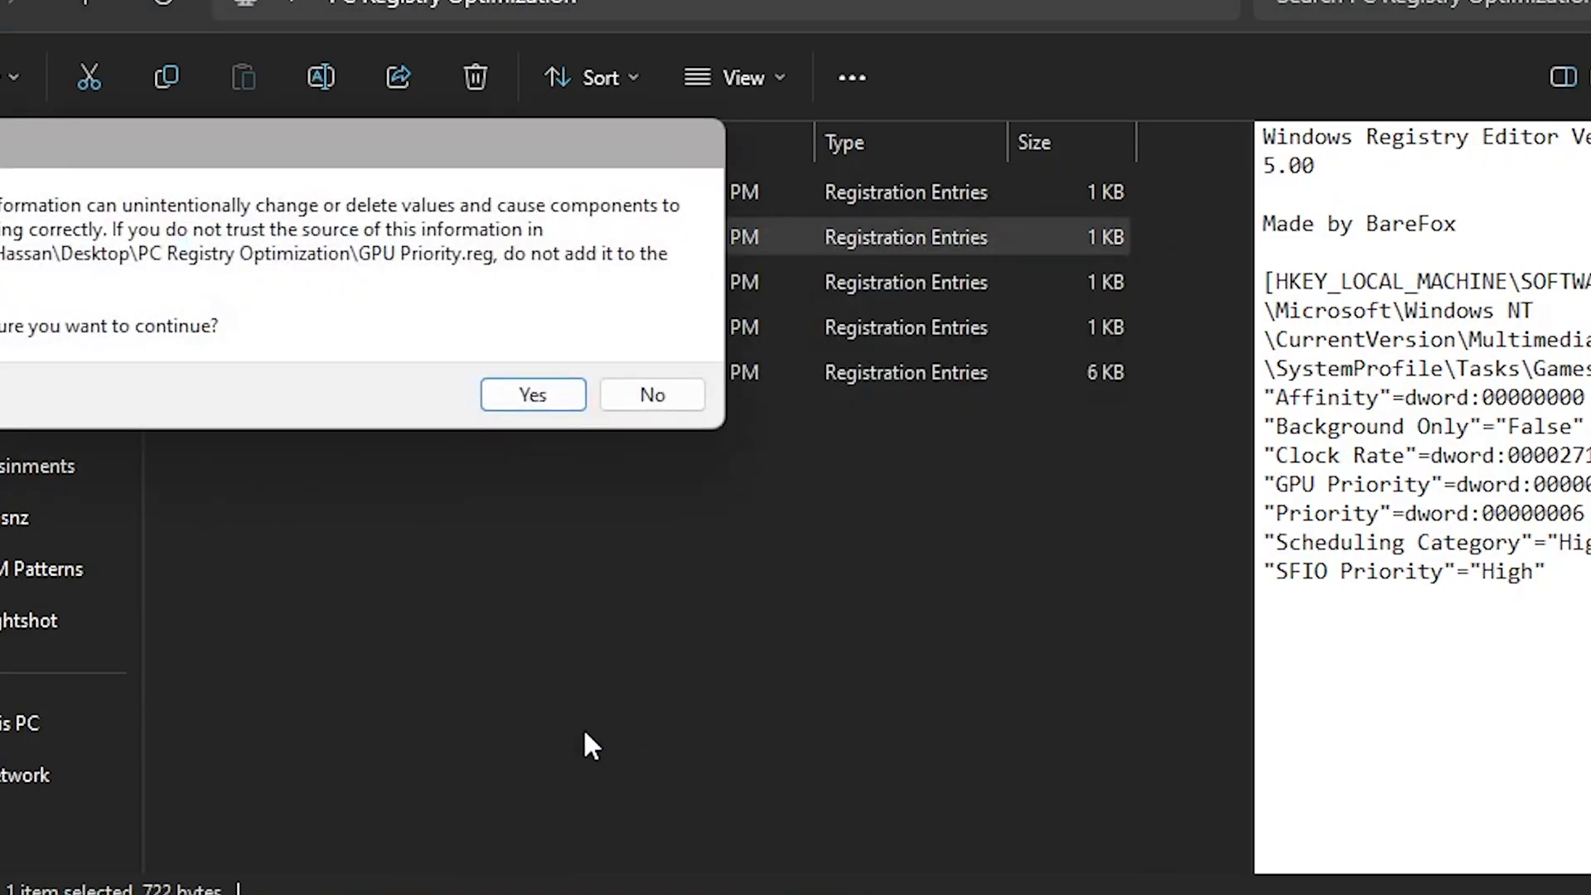
click(533, 405)
click(667, 343)
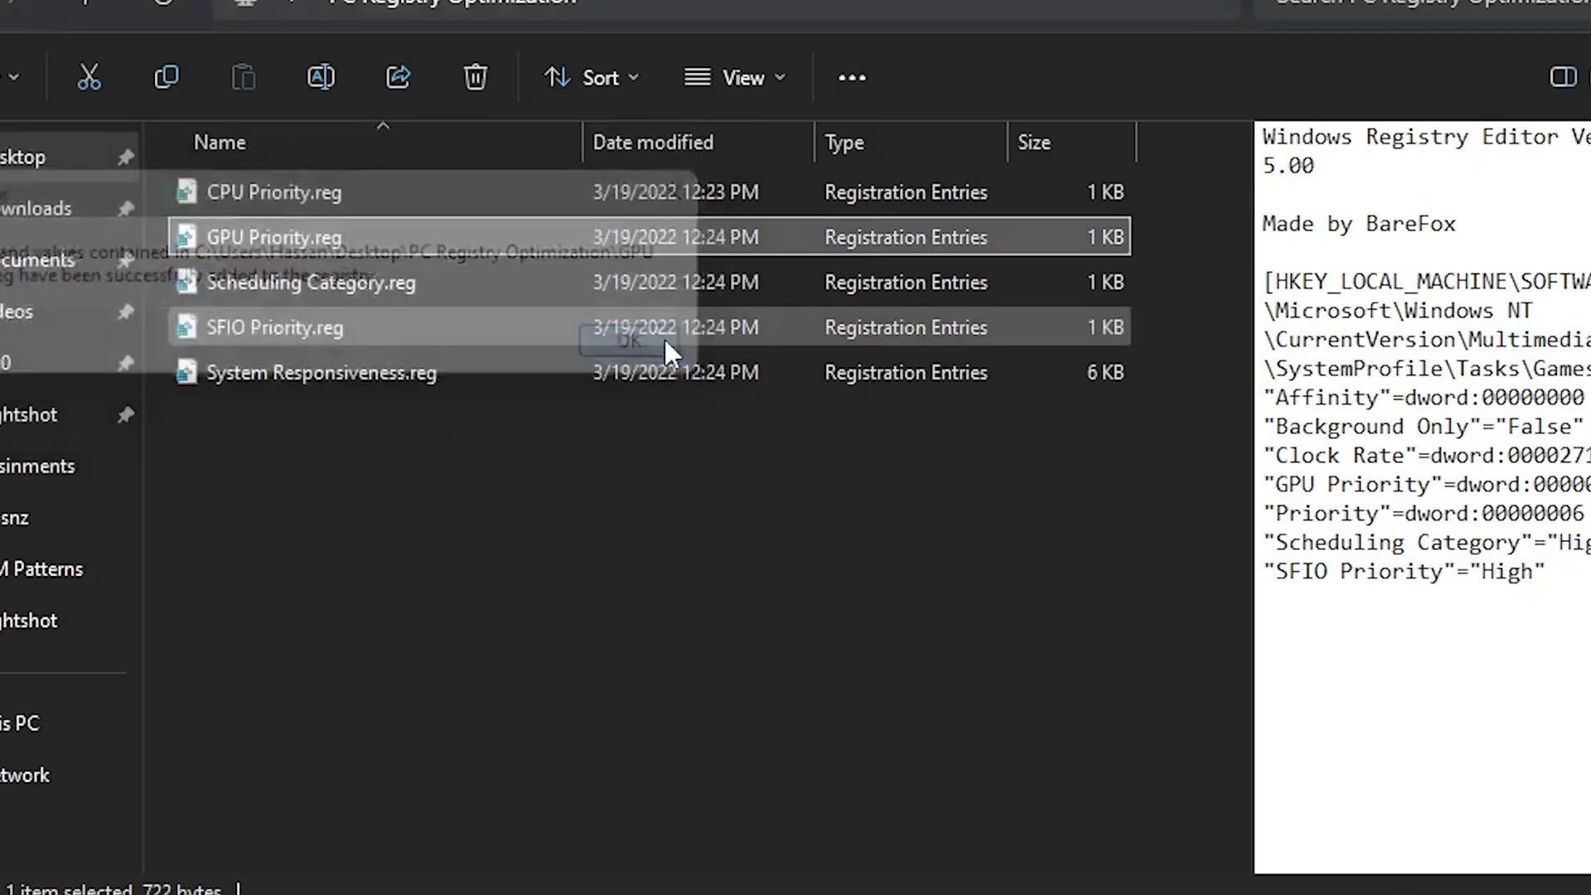
drag(1168, 269, 912, 389)
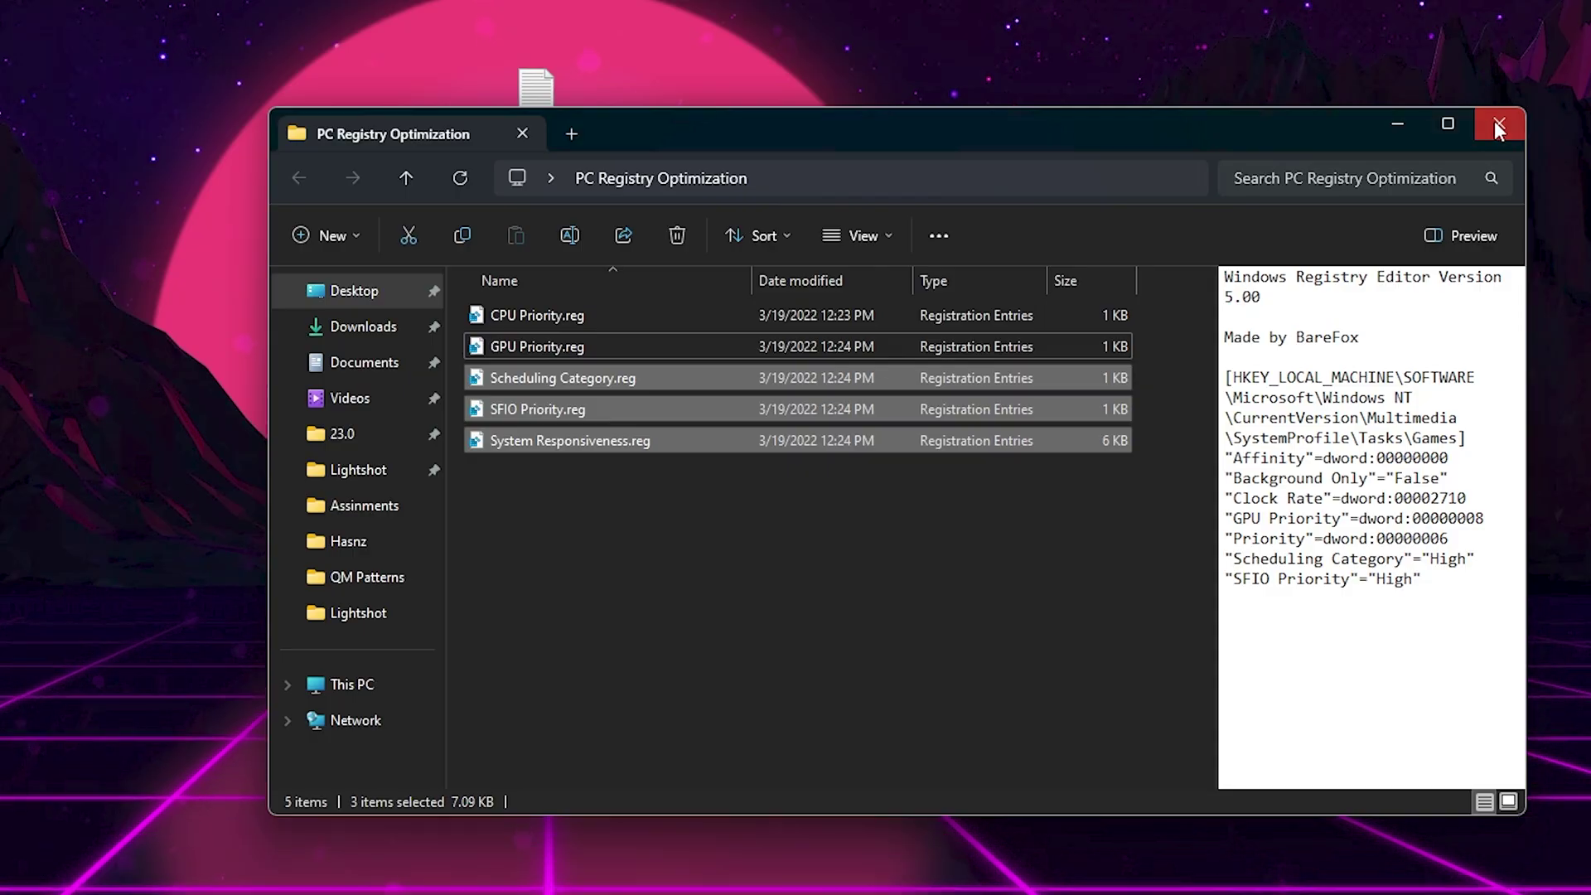
click(1494, 121)
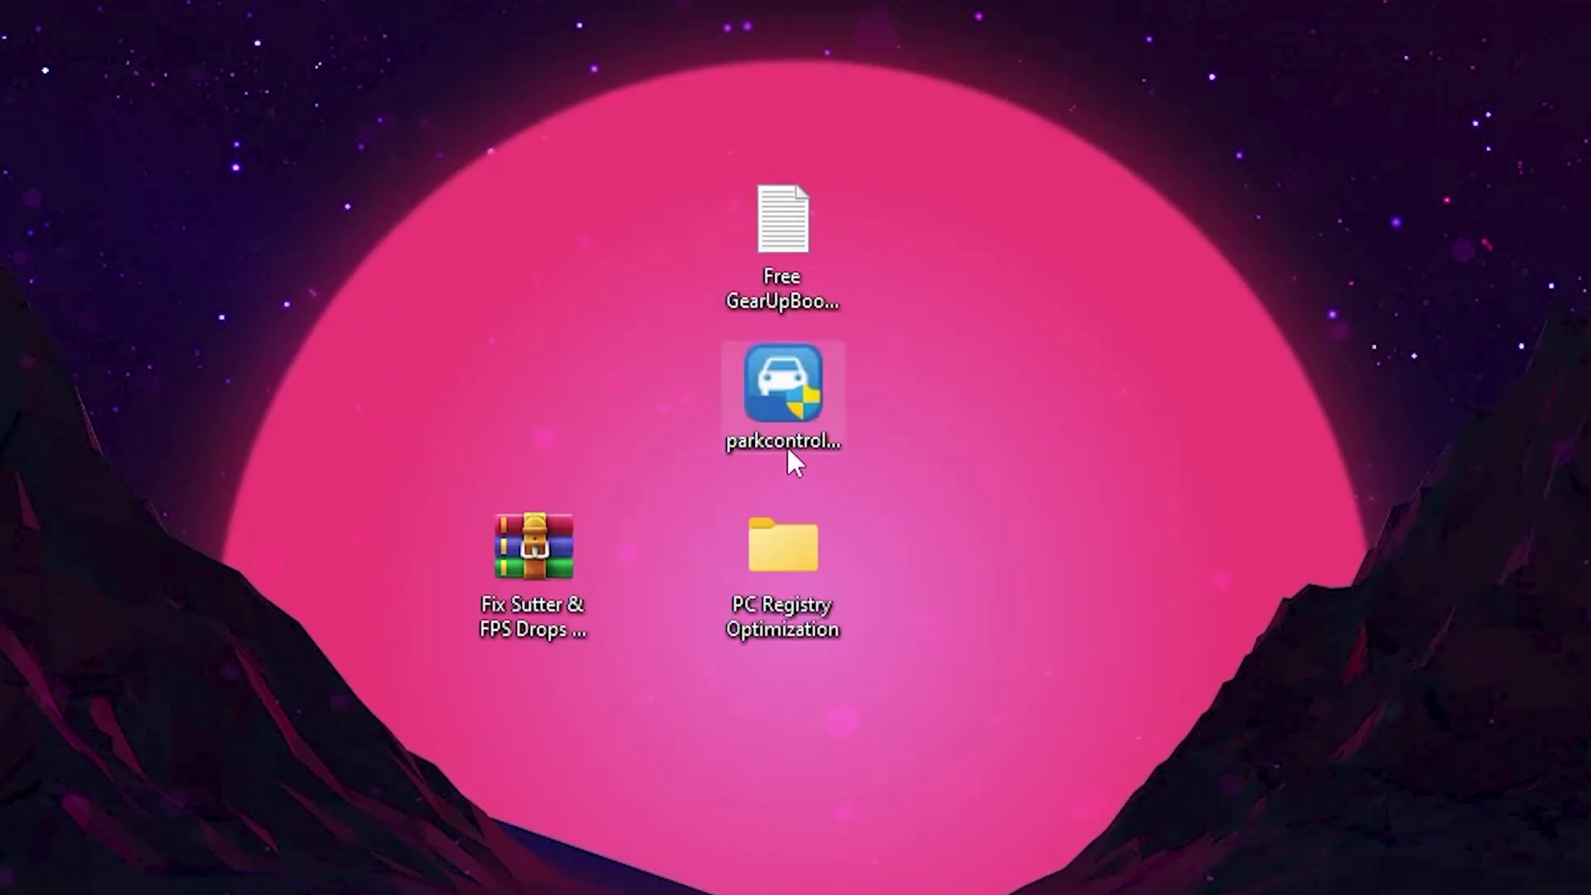
- Apply ParkControl's Bitsum Highest Performance profile and confirm its icon remains in the system tray
double_click(763, 383)
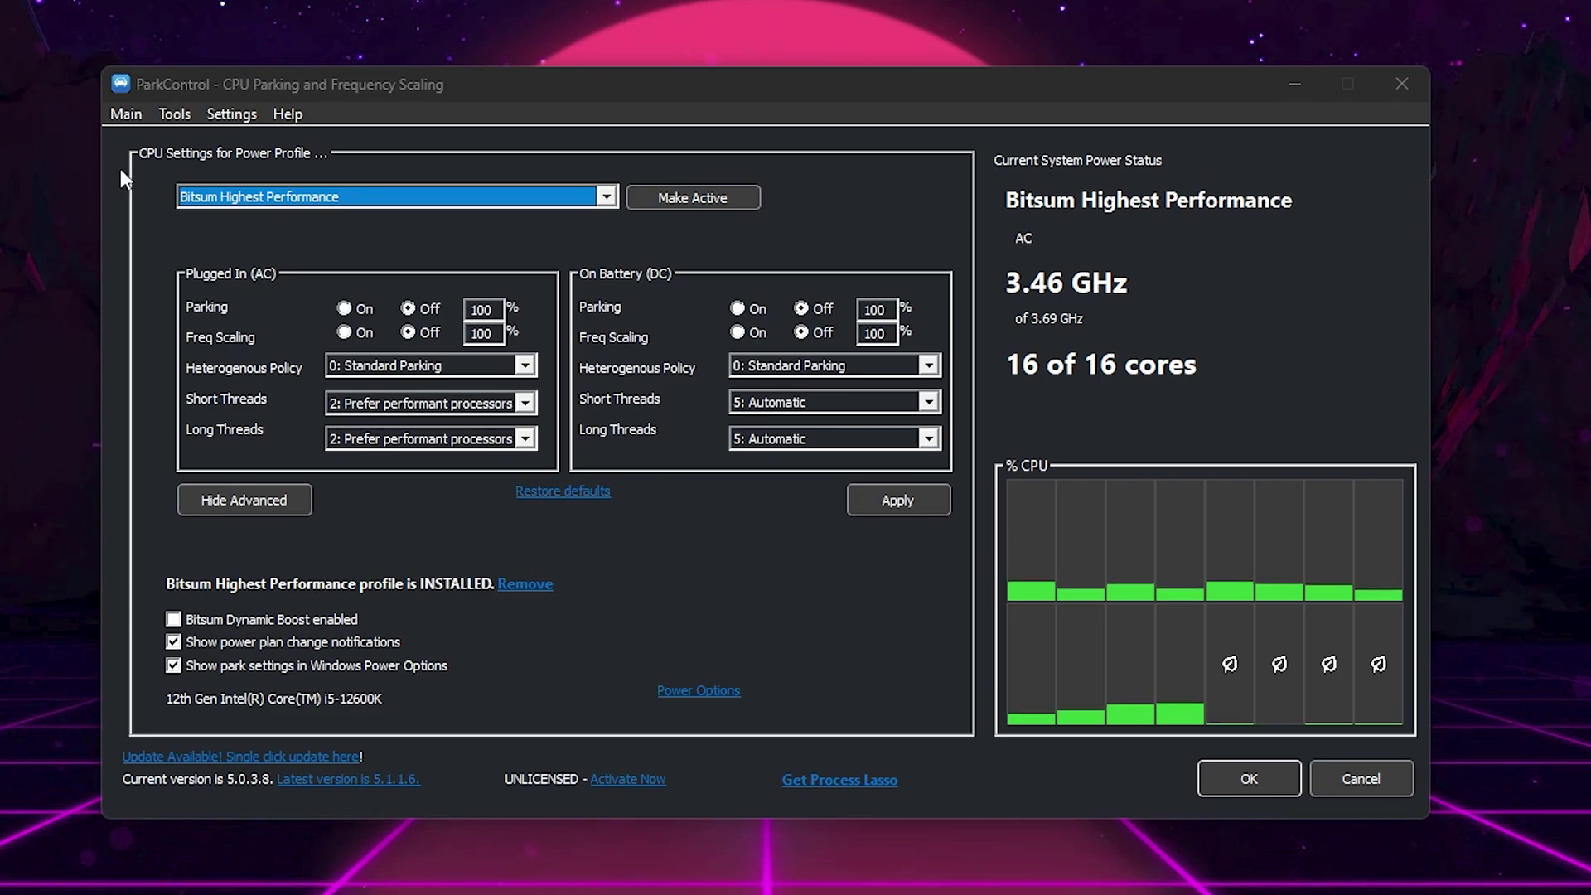
click(608, 199)
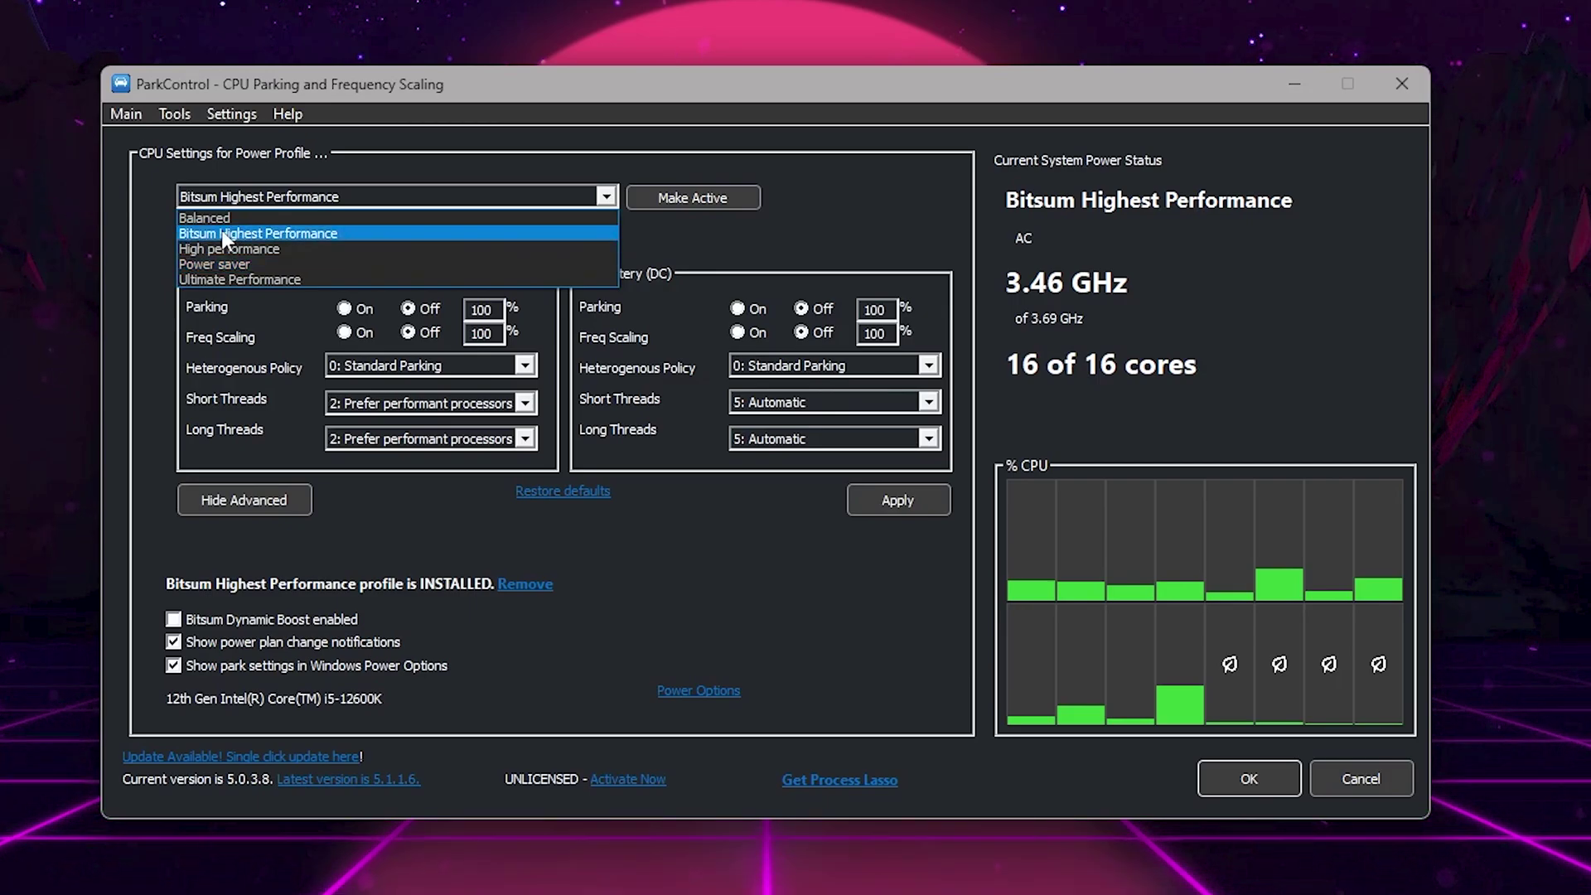
click(222, 234)
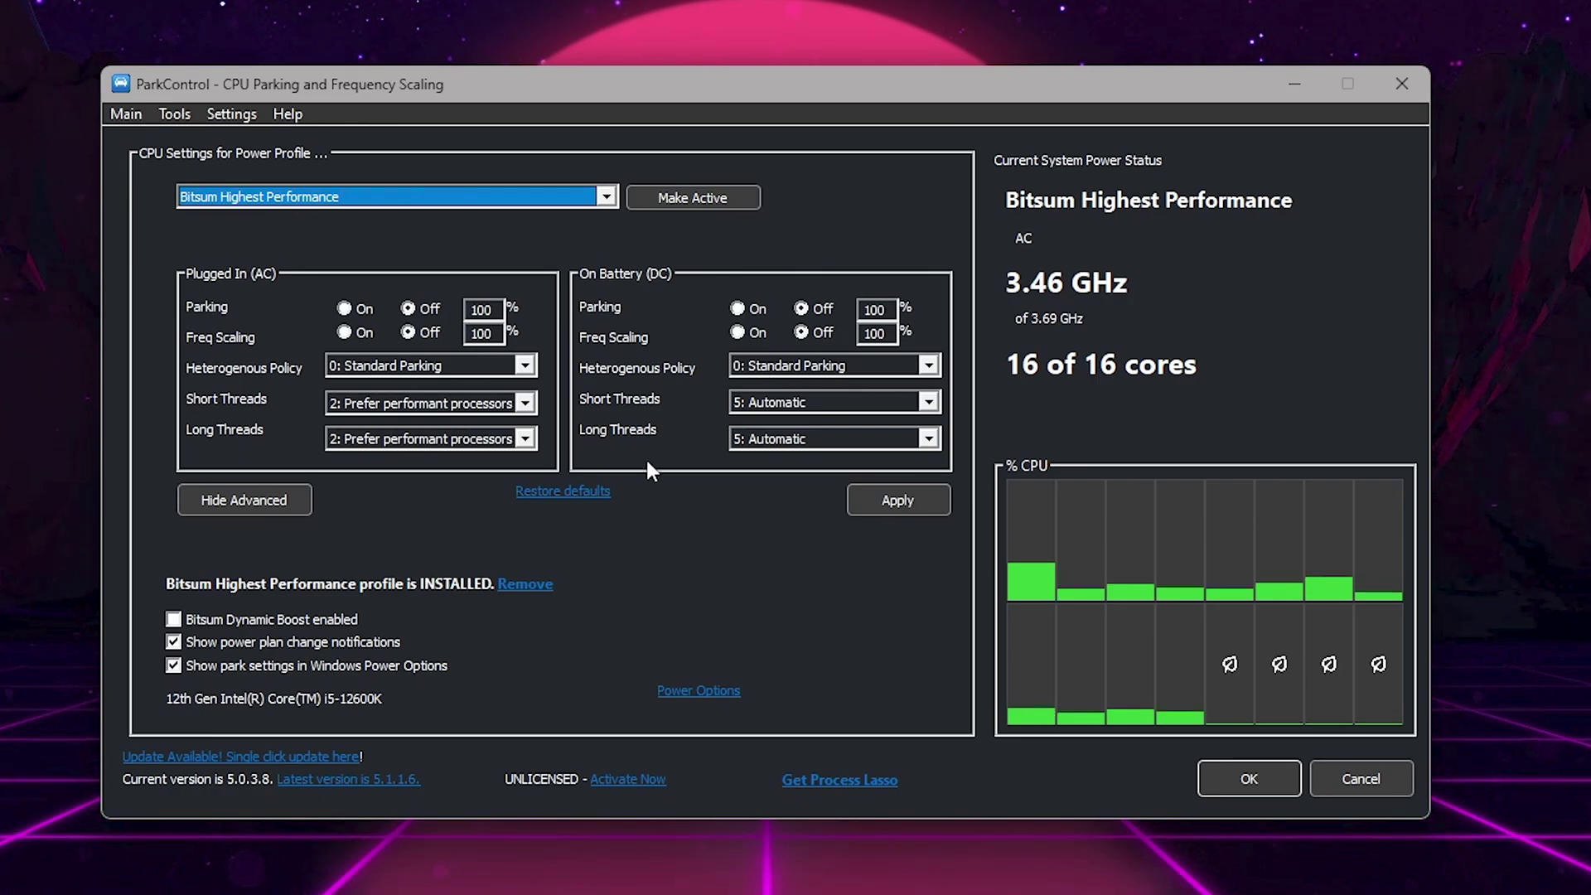
click(902, 498)
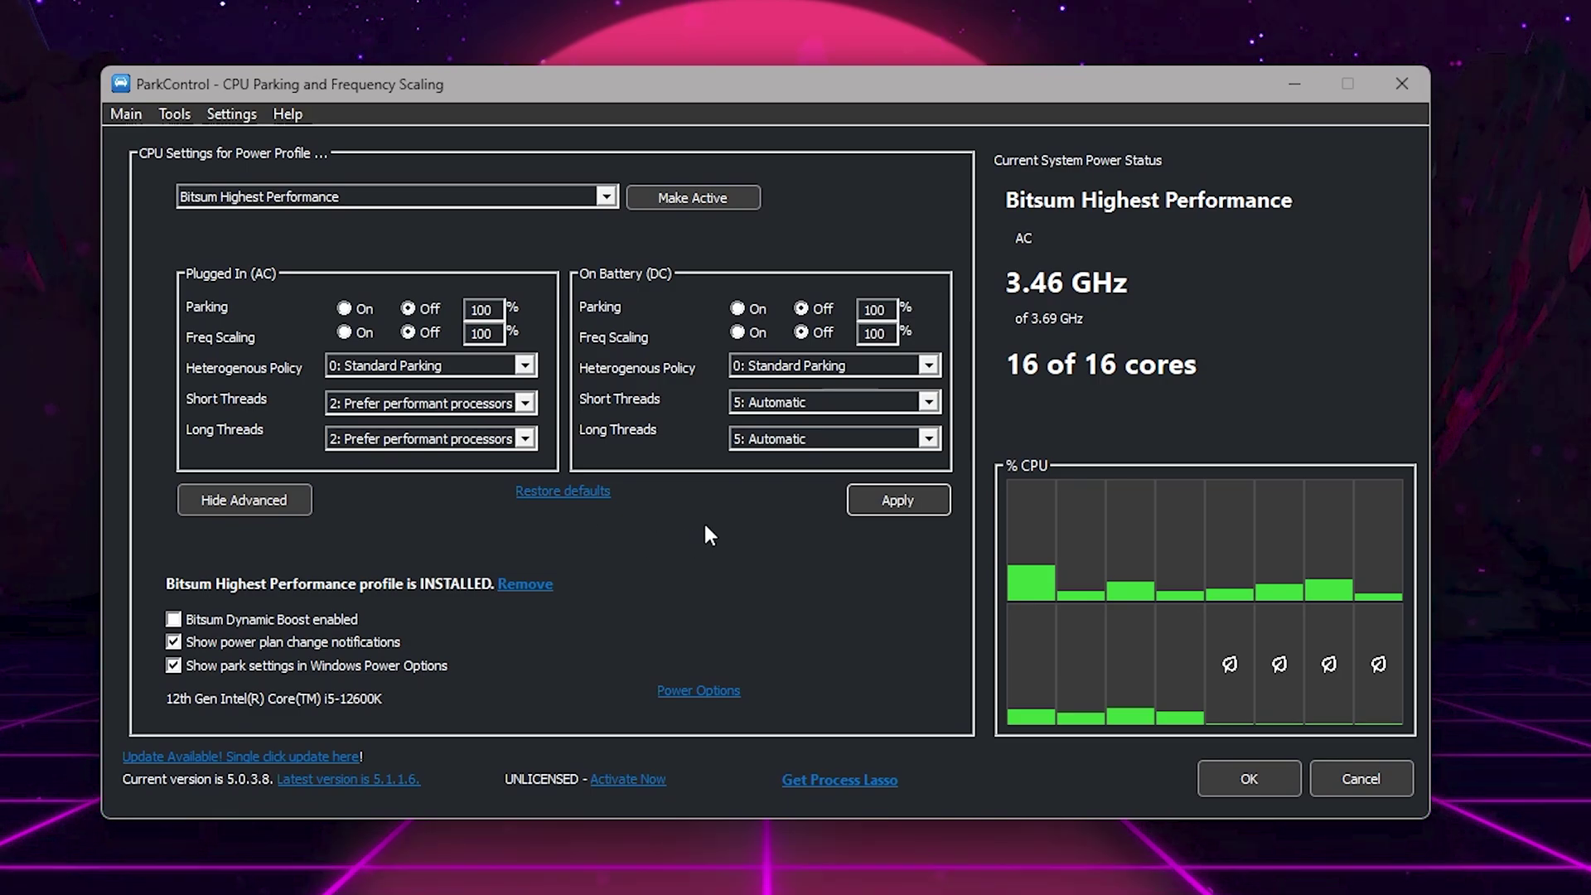
click(1252, 781)
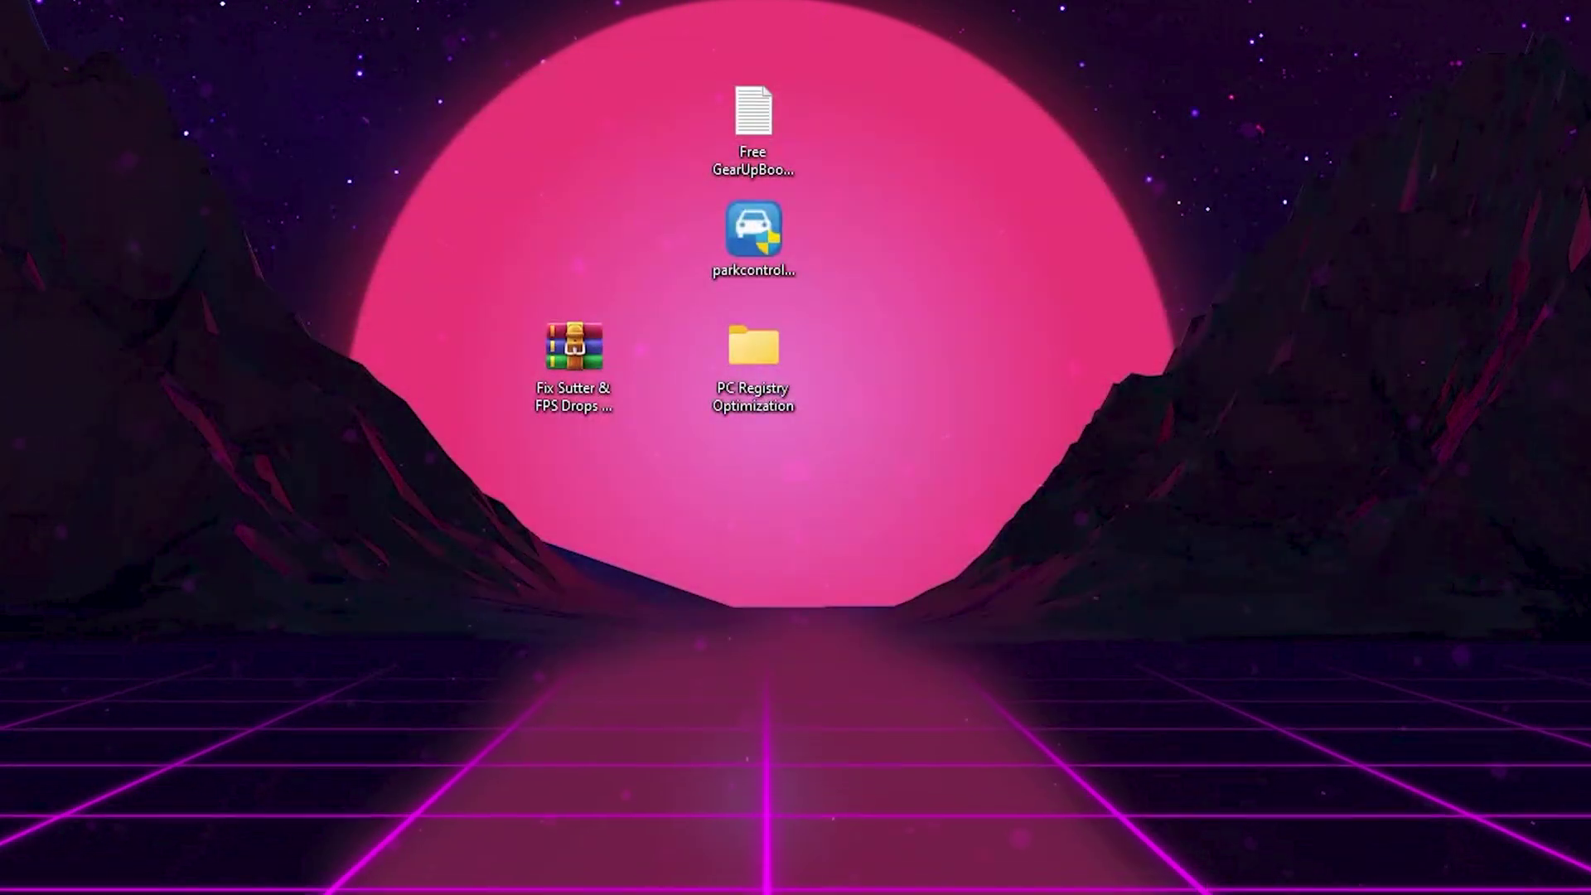
click(1037, 852)
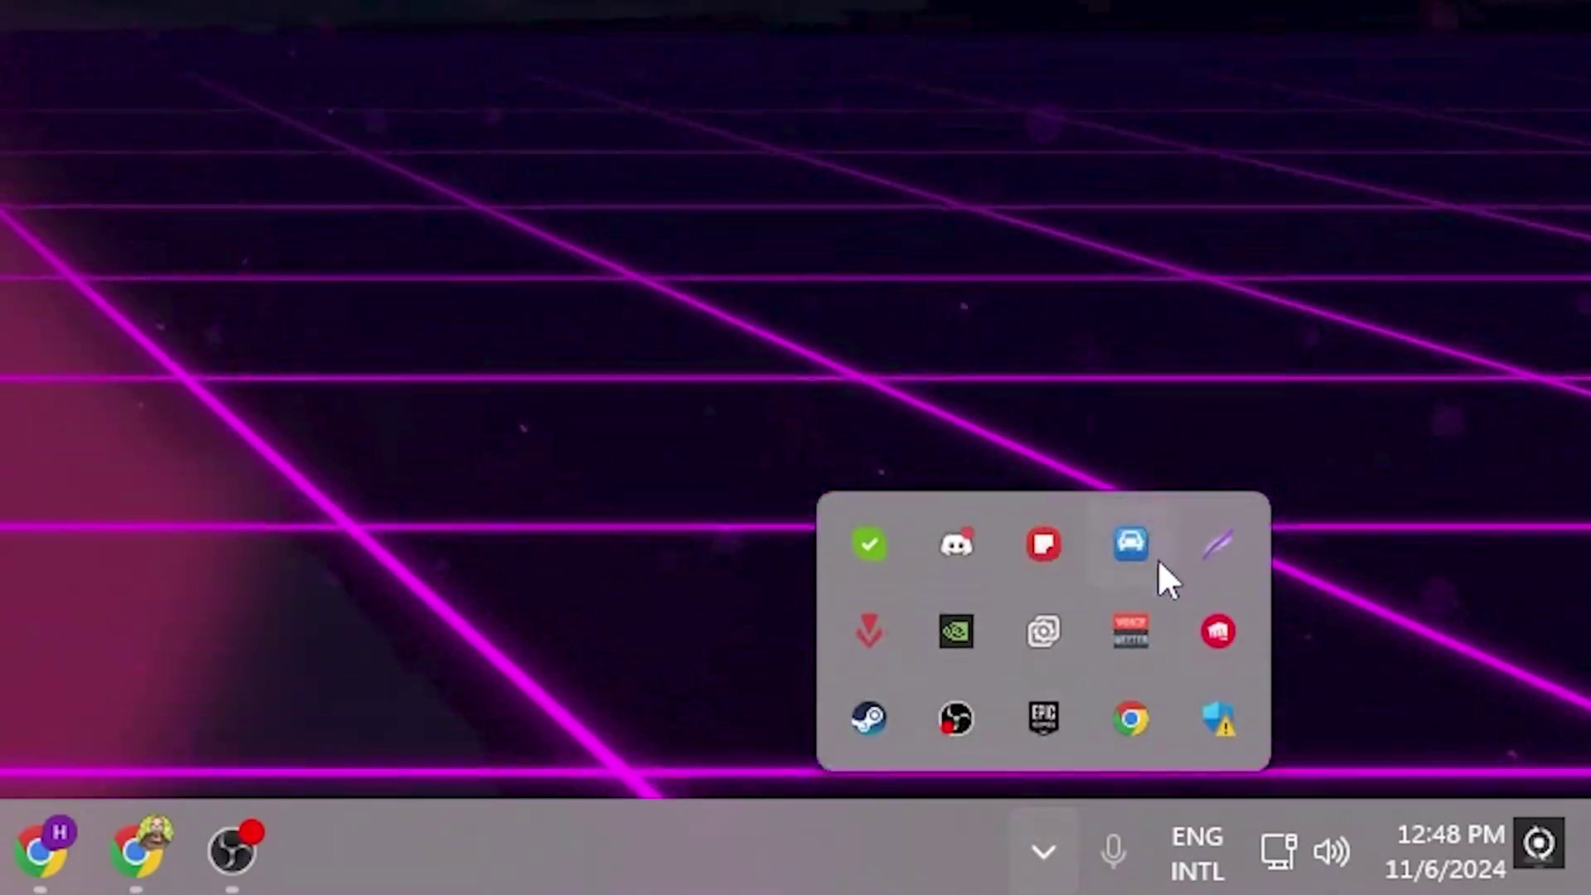